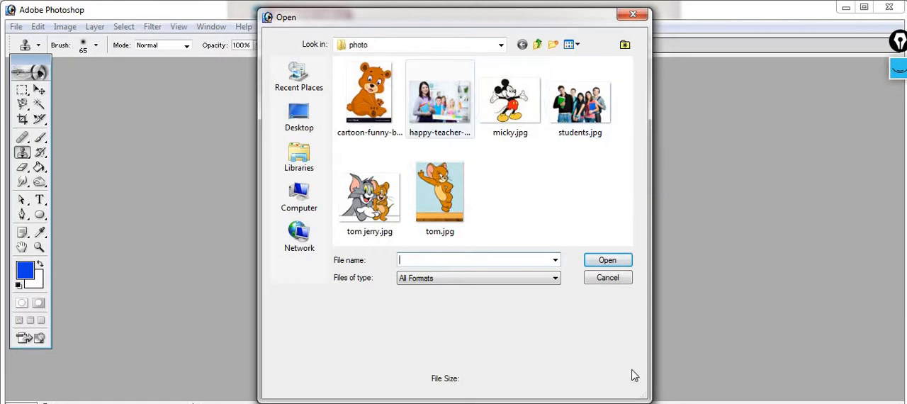
Step: Open tom.jpg from the photo folder and move its window toward the middle of the workspace
left_click(440, 193)
left_click(607, 261)
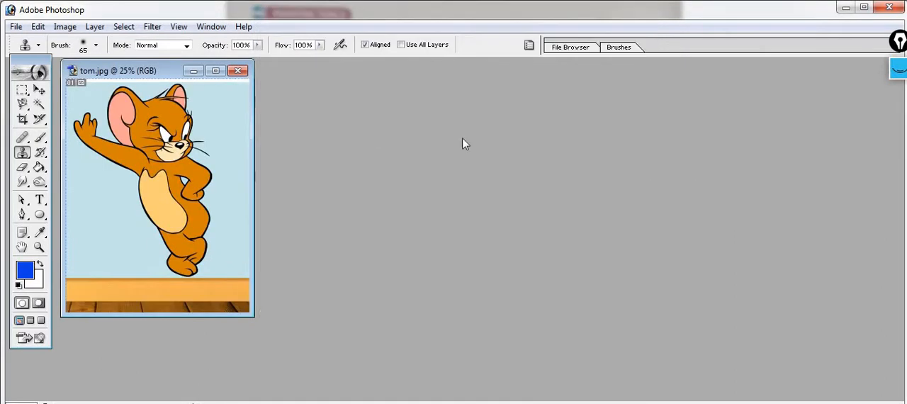
left_click_drag(188, 70, 420, 82)
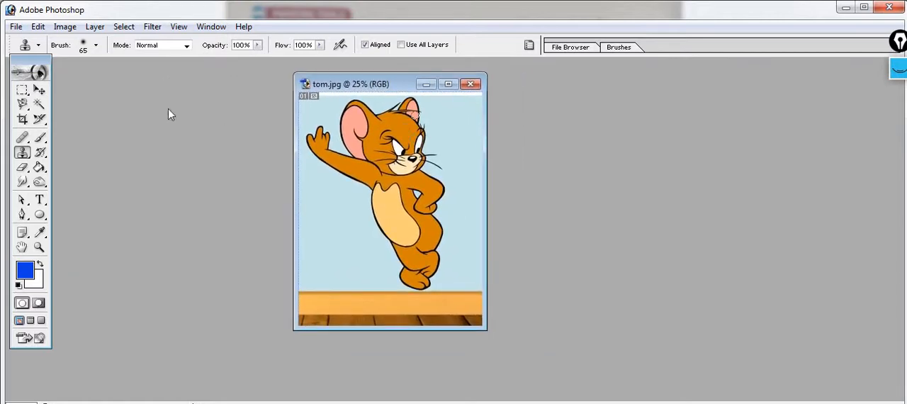
Step: Select the cartoon mouse's cream belly with the Magic Wand at a tolerance of 32
left_click(42, 140)
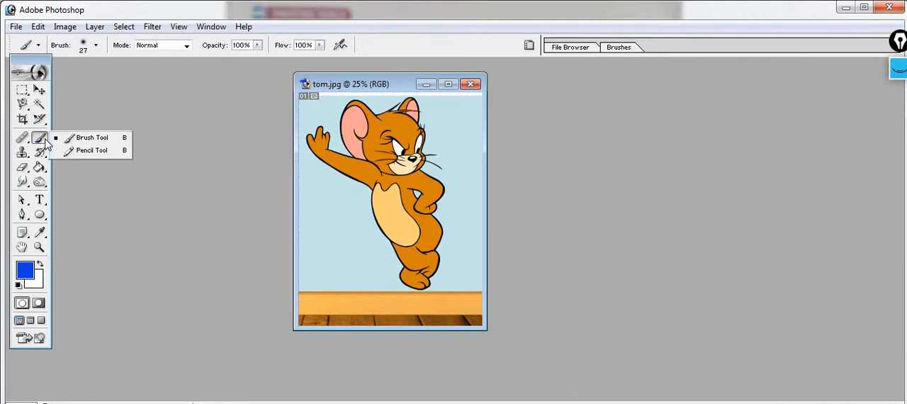
left_click(40, 105)
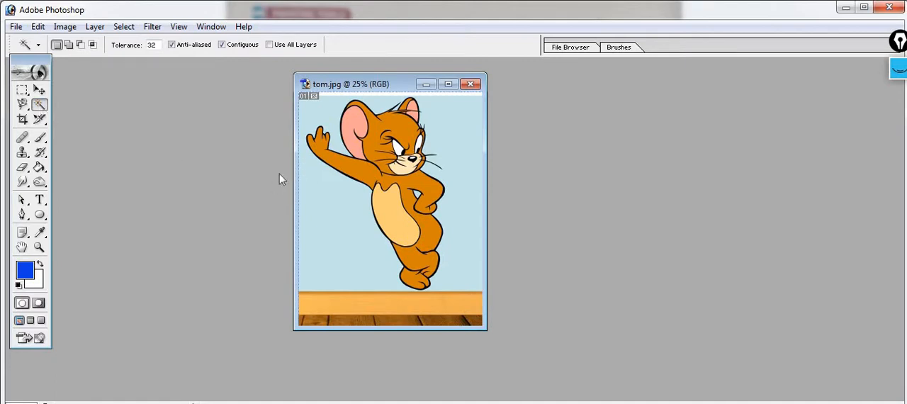
left_click(391, 204)
left_click(409, 183)
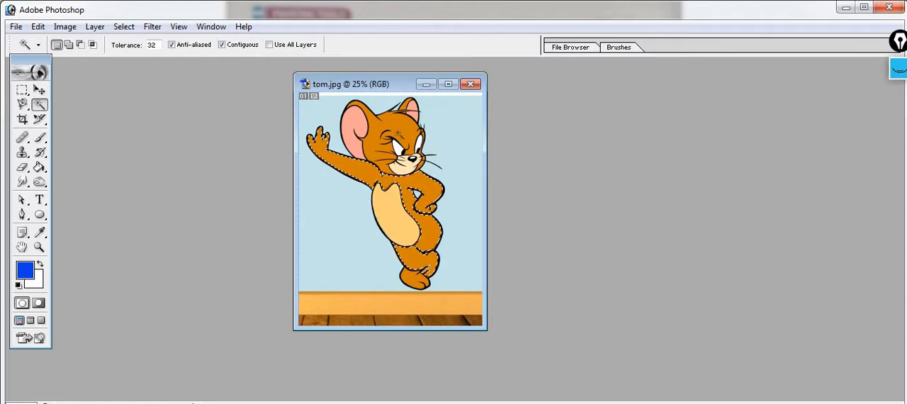
left_click(400, 127)
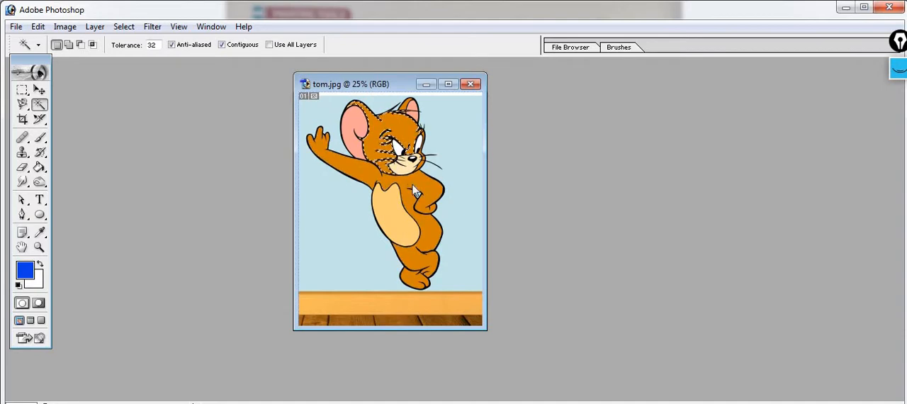
left_click(396, 212)
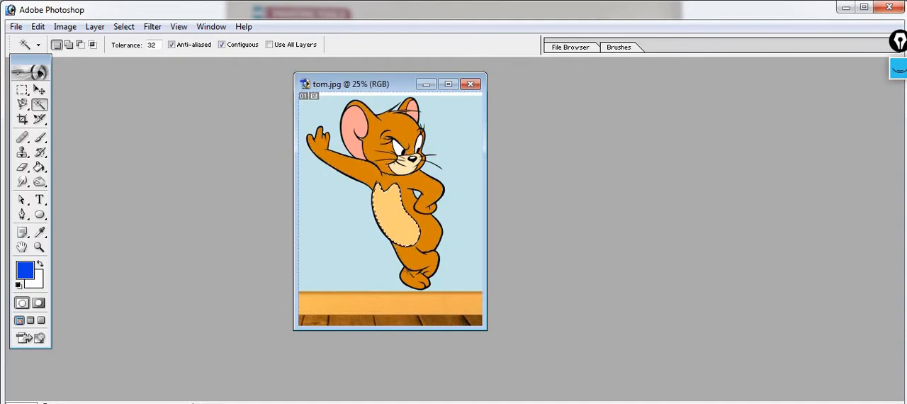
left_click(417, 280)
left_click(390, 221)
Step: Activate the Brush tool and set the foreground color to violet-blue 550DE8
left_click_drag(42, 142, 103, 142)
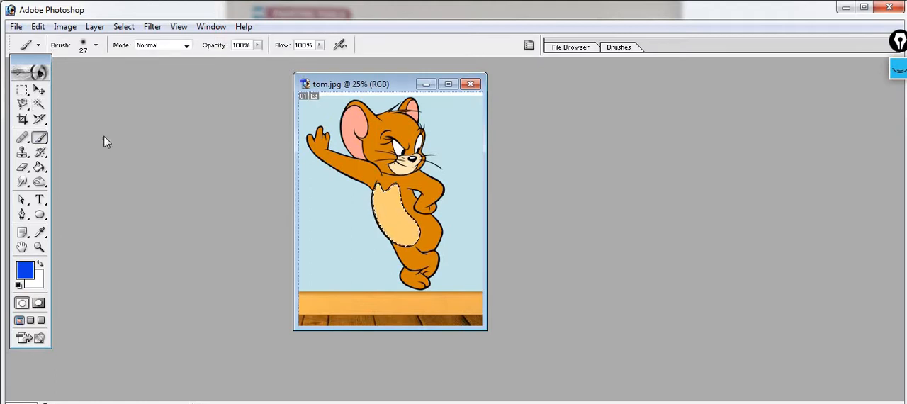
left_click(24, 277)
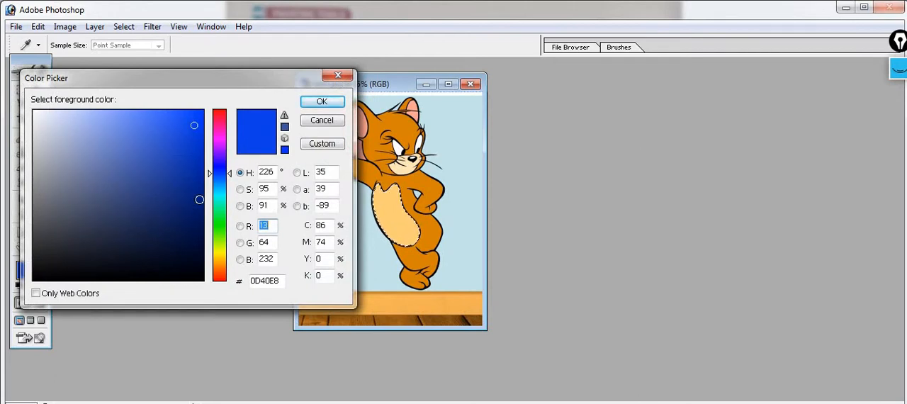
left_click(217, 157)
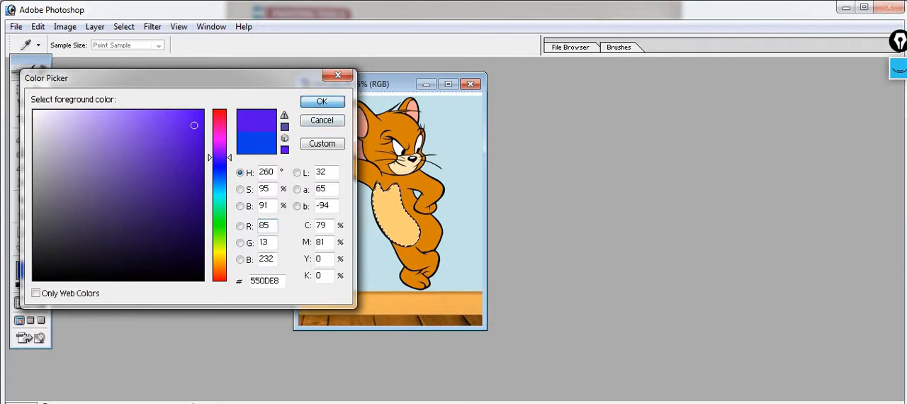
left_click(322, 101)
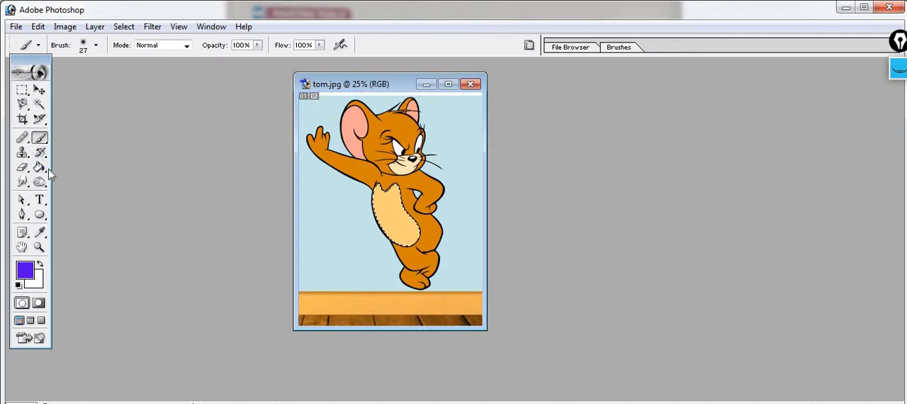
Step: Choose the hard round 9 px tip for the Brush tool
right_click(47, 138)
left_click(76, 139)
left_click(96, 47)
left_click(72, 189)
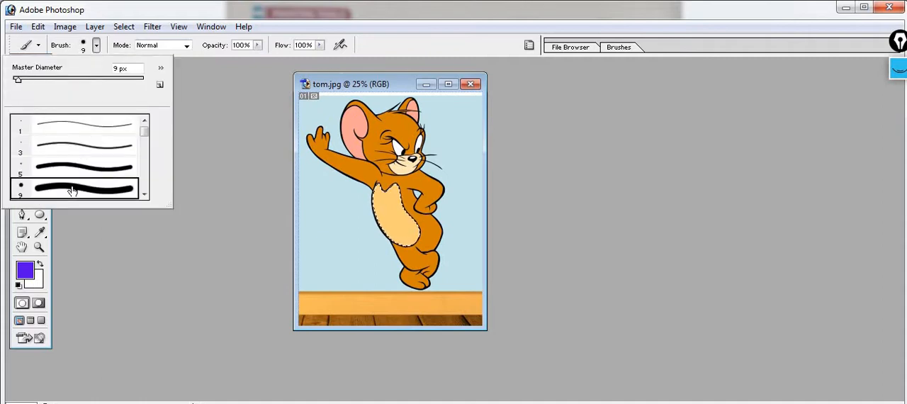
double_click(73, 191)
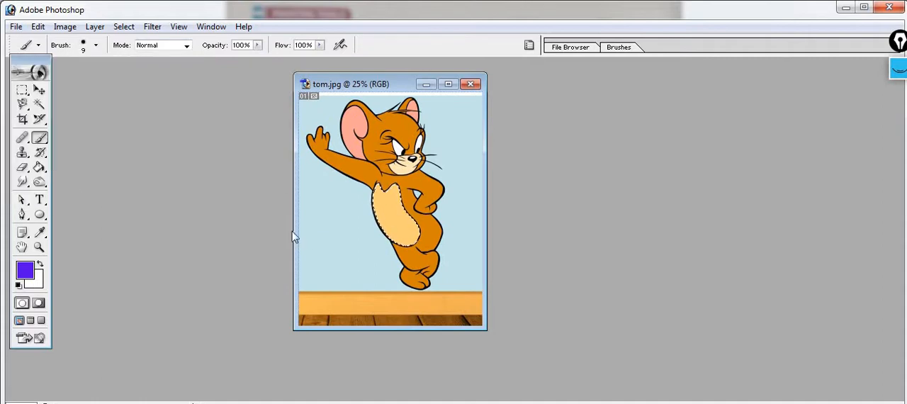
Step: Paint the whole selected belly violet-blue using the soft round 65 px brush tip
left_click(96, 46)
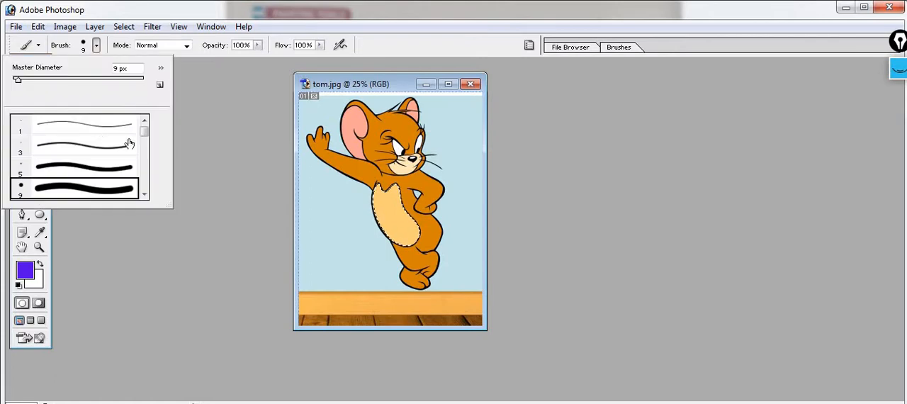
left_click(145, 194)
left_click(145, 194)
left_click(145, 193)
left_click(145, 194)
left_click(145, 194)
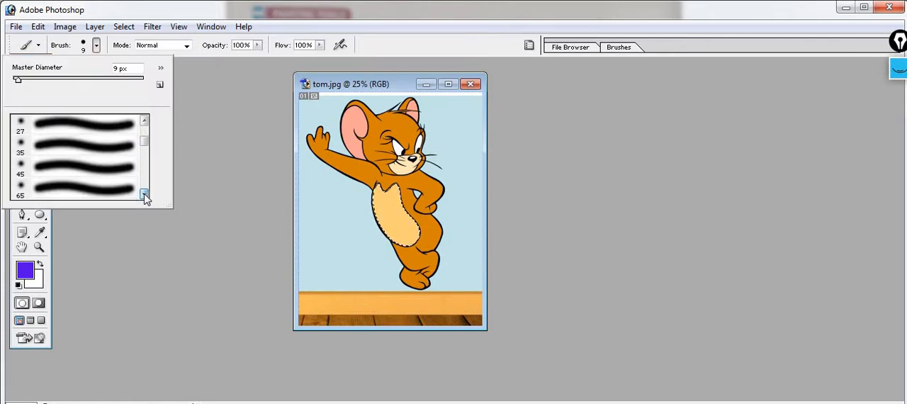
left_click(145, 193)
left_click(145, 120)
left_click(144, 120)
left_click(87, 145)
double_click(87, 140)
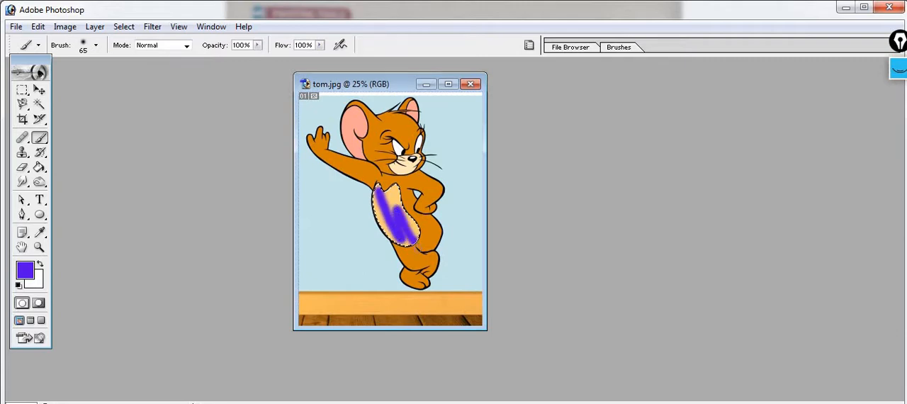
left_click_drag(386, 195, 400, 230)
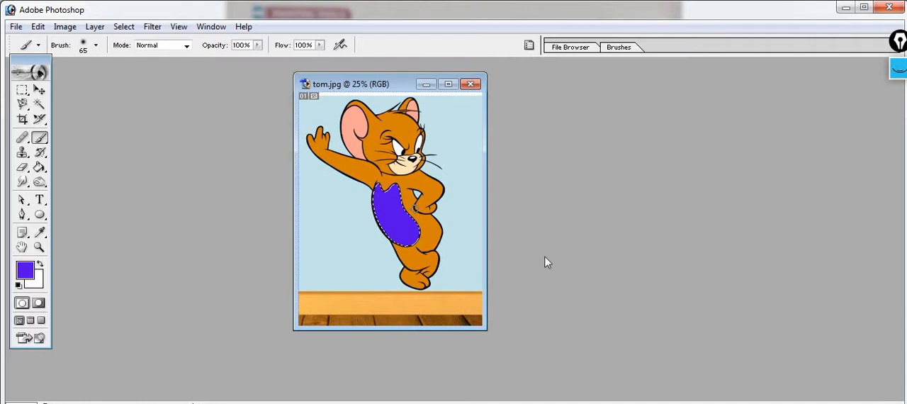
Step: Select the whites of both of the mouse's eyes with the Magic Wand
left_click(39, 104)
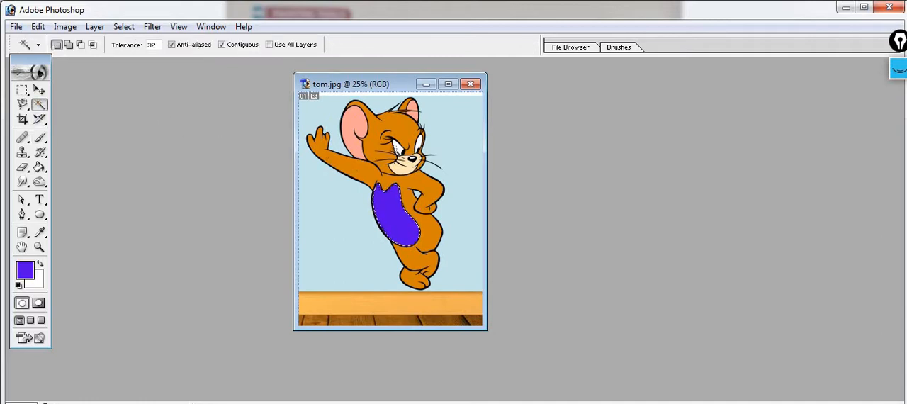
left_click(397, 145)
left_click(420, 143, "shift")
Step: Set the foreground color to green 0DE864
left_click(29, 272)
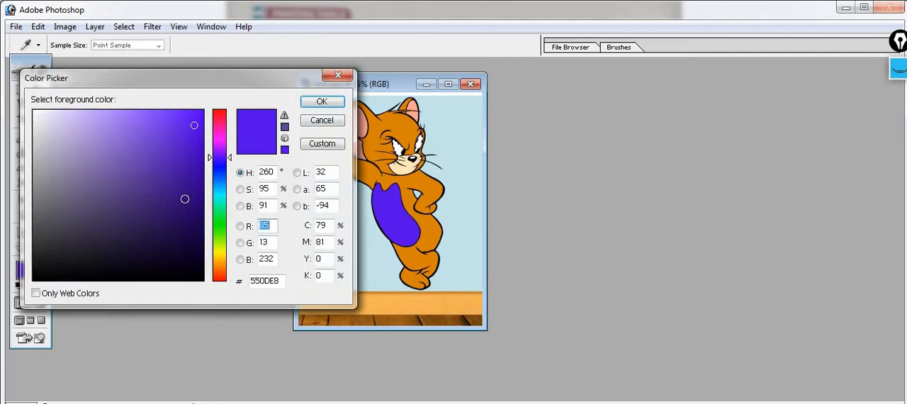
left_click(221, 212)
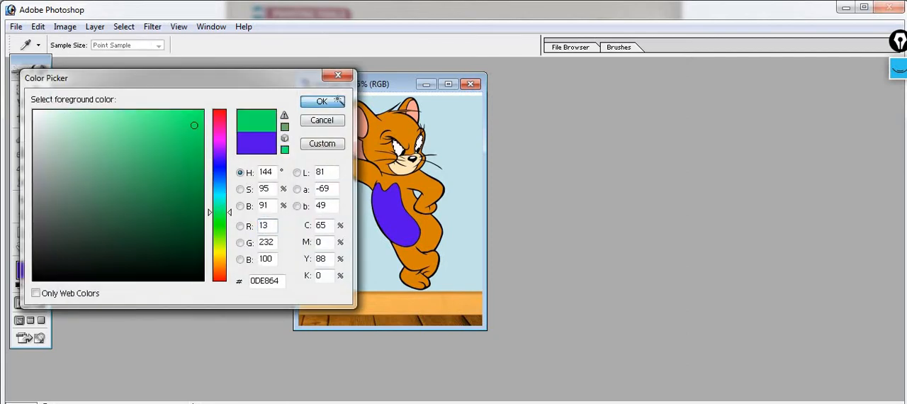
left_click(321, 102)
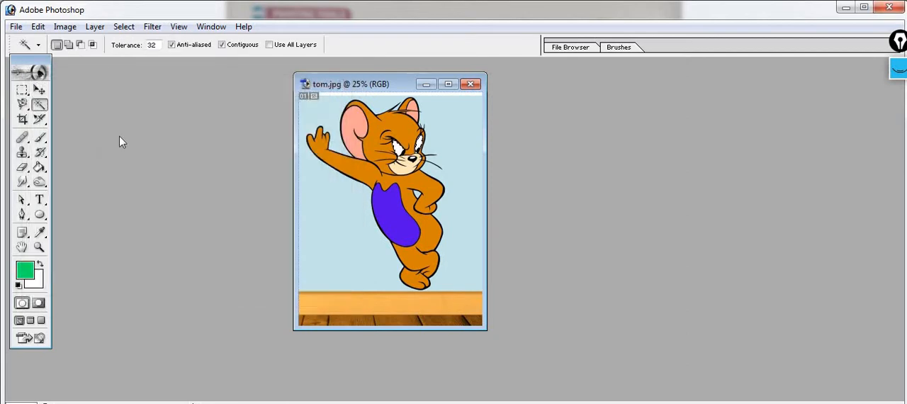
Step: Paint the selected eye whites green with the 65 px Brush tool
left_click(39, 137)
left_click(77, 139)
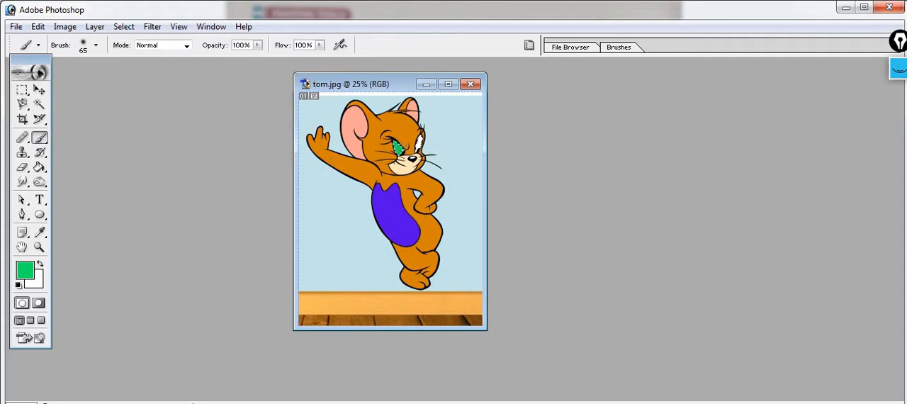
mouse_move(401, 148)
left_mouse_down()
mouse_move(428, 127)
mouse_move(420, 144)
mouse_move(425, 137)
left_mouse_up()
Step: Close tom.jpg without saving its changes and dismiss the file-opening dialog
left_click(471, 85)
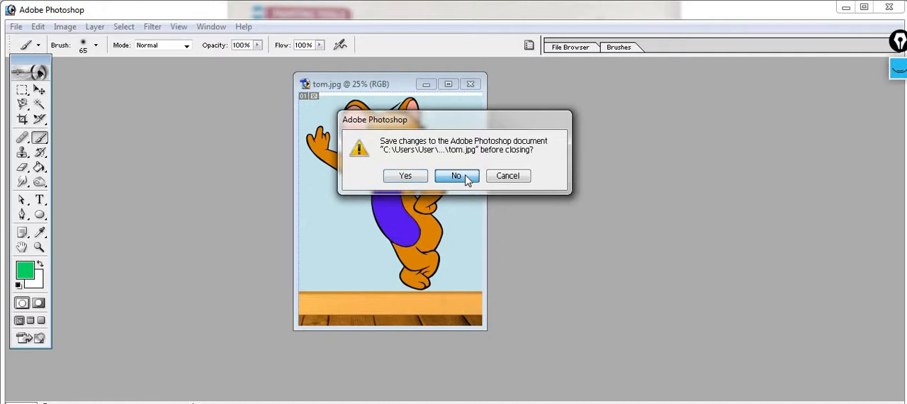
left_click(466, 179)
double_click(365, 180)
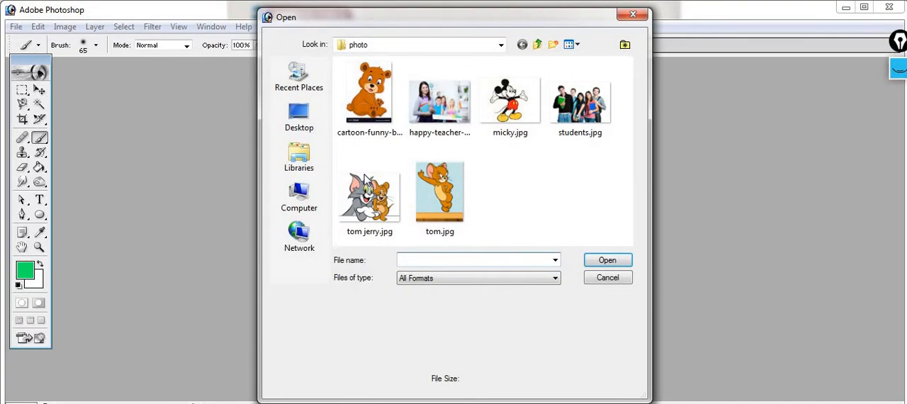
left_click(633, 14)
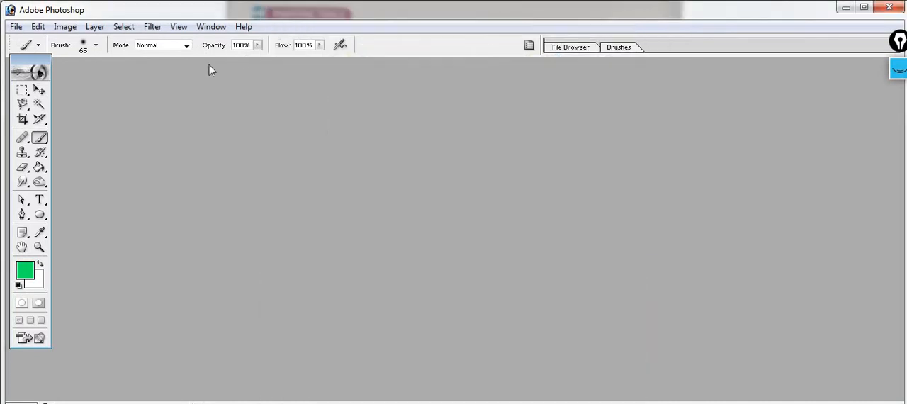
Step: Activate the Healing Brush, open cartoon-funny-bear-vector-16998785.jpg and move its window toward the middle of the workspace
left_click(23, 139)
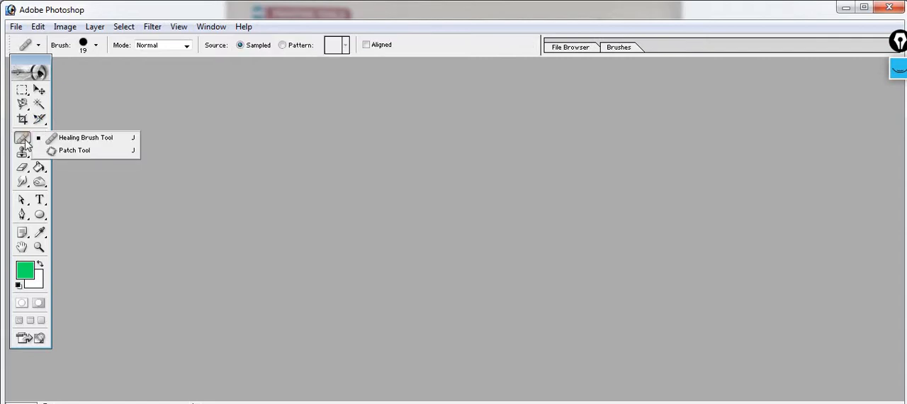
double_click(336, 176)
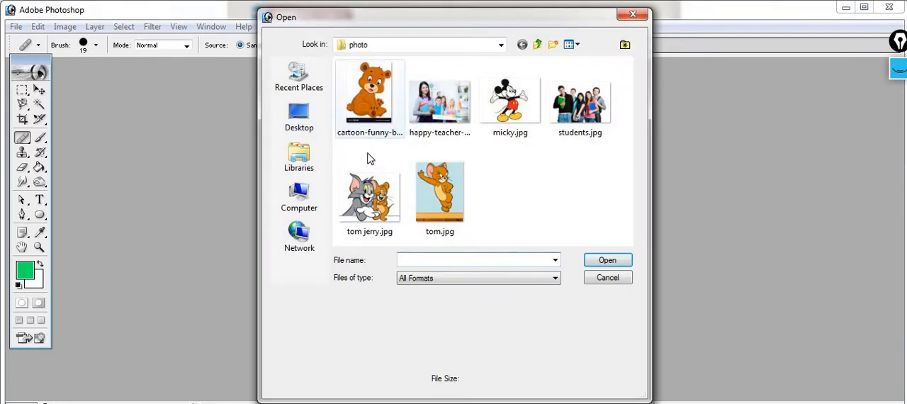
left_click(376, 99)
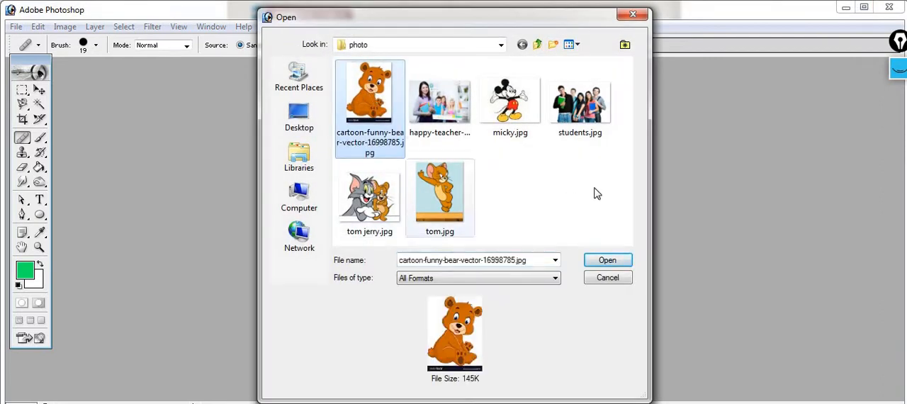
left_click(605, 261)
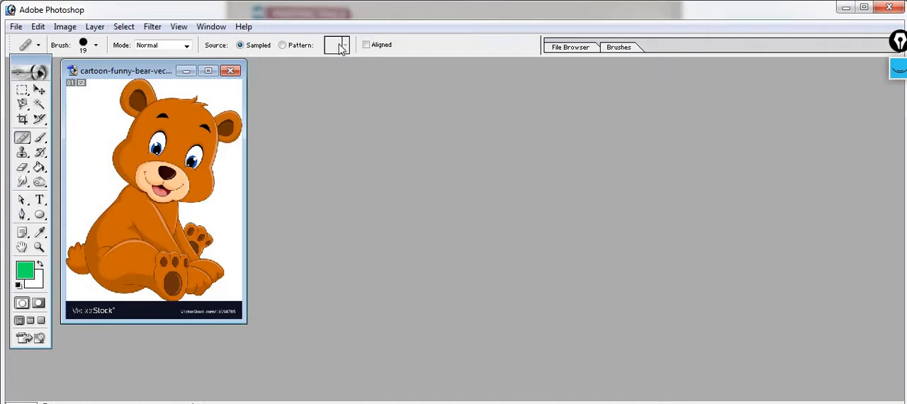
left_click_drag(171, 71, 404, 92)
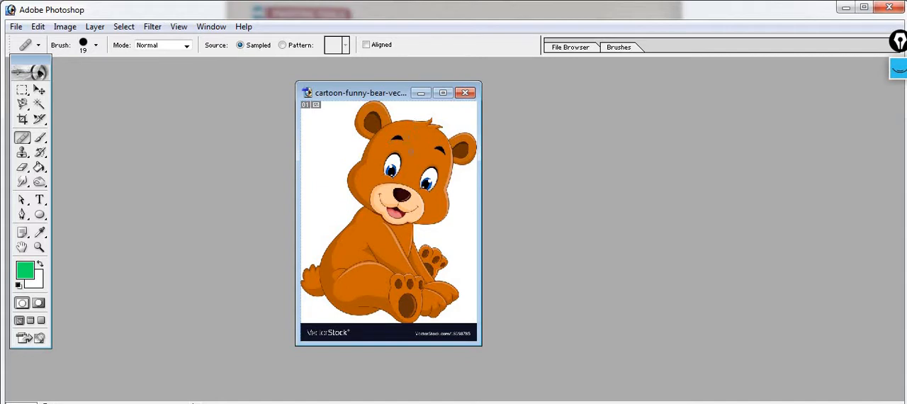
Step: Remove the bear's left-hand eyebrow with the 19 px Healing Brush, sampling the plain forehead between the eyebrows
left_click(32, 139)
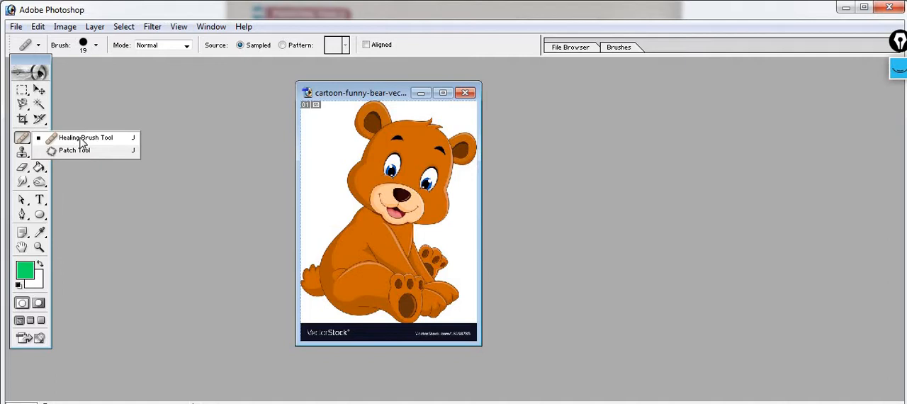
left_click(80, 139)
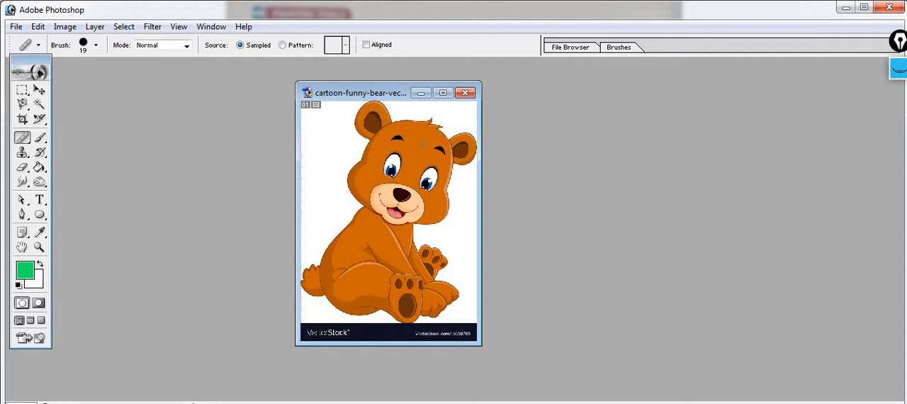
left_click(413, 141, "alt")
left_click(400, 134)
left_click(401, 137)
left_click(399, 136)
left_click(399, 136)
left_click(394, 137)
left_click(400, 136)
left_click(394, 135)
left_click(400, 134)
left_click(415, 136, "alt")
left_click(409, 139, "alt")
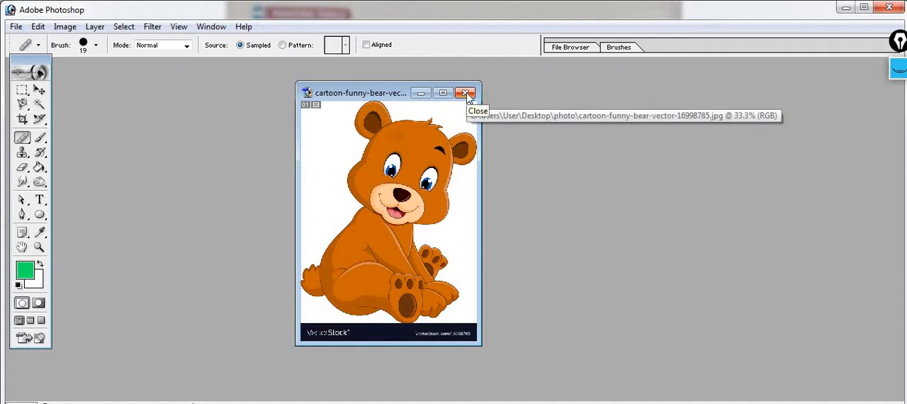
Step: Create a white 1366 × 1366 pixel CMYK document at 72 pixels/inch and place its window beside the bear image
left_click(16, 27)
left_click(267, 74)
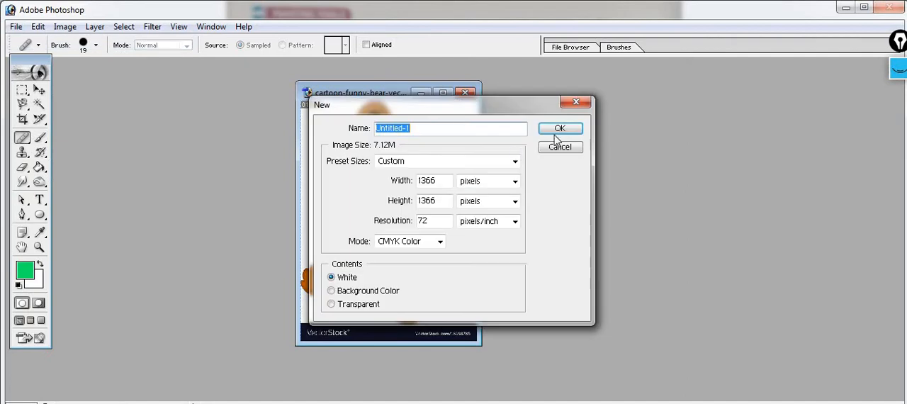
left_click(573, 127)
left_click_drag(289, 78, 770, 89)
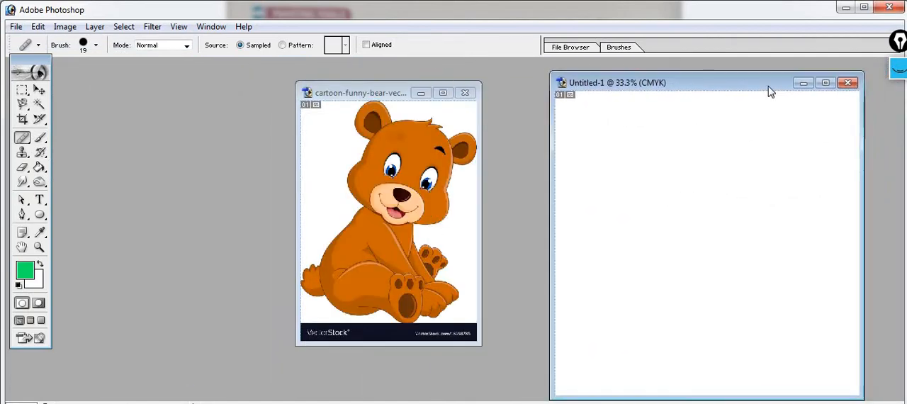
Step: Try to clone the bear from its left-hand eye into the CMYK document with the 65 px Clone Stamp, and close that document
left_click(20, 159)
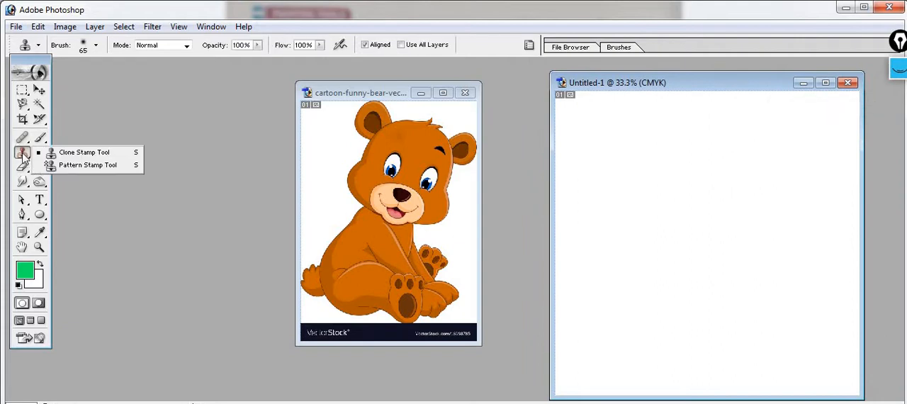
left_click(84, 152)
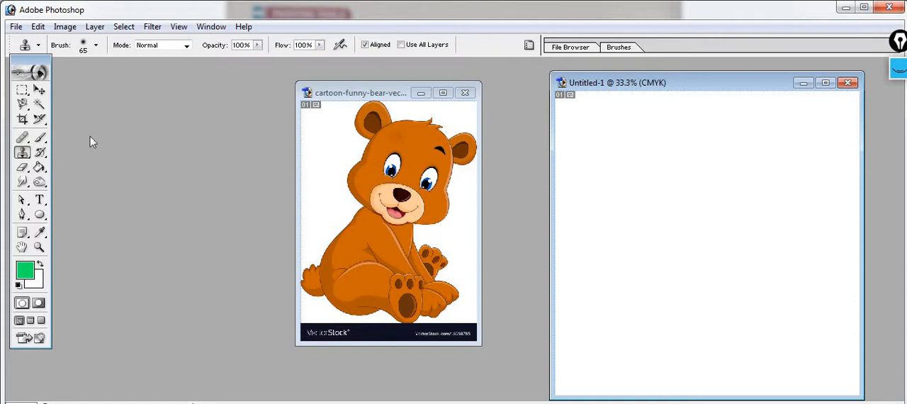
left_click(394, 167, "alt")
left_click(674, 160)
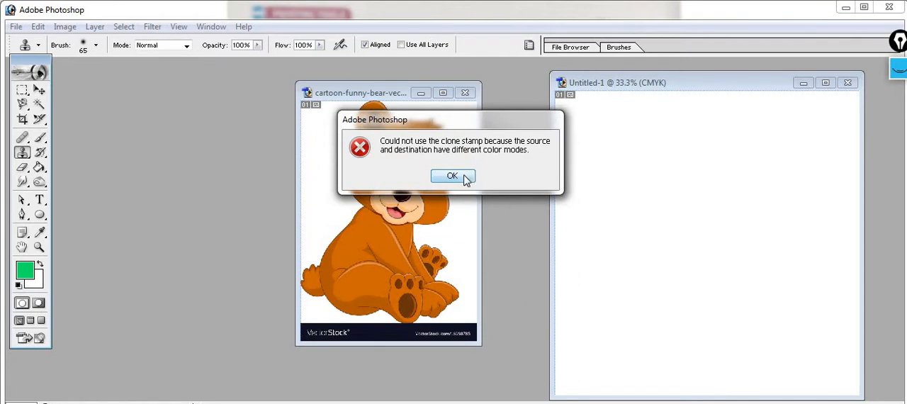
left_click(466, 178)
left_click(640, 156)
key("Return")
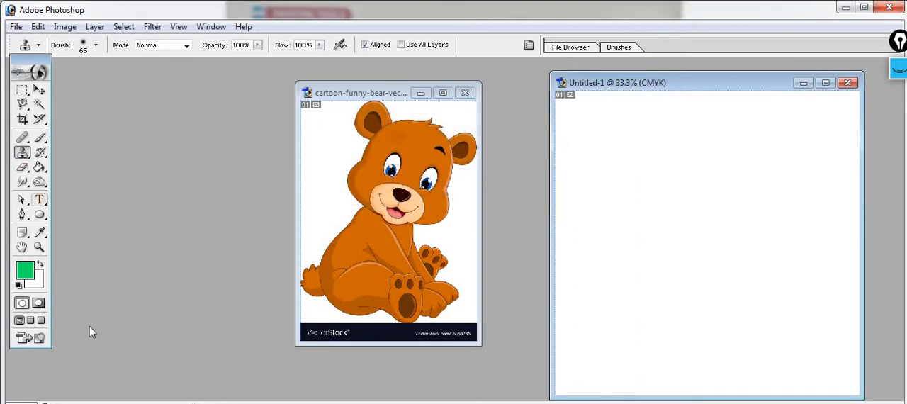
key("ctrl+w")
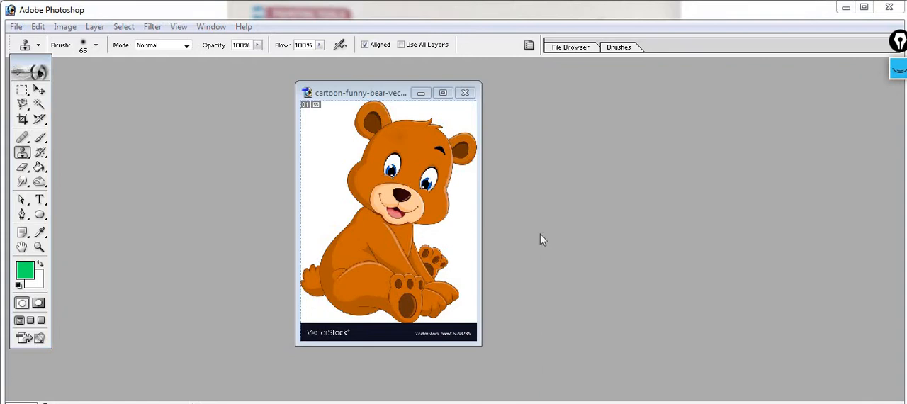
Step: Create a white 1366 × 1366 pixel RGB document at 72 pixels/inch and place its window beside the bear image
left_click(16, 27)
left_click(41, 44)
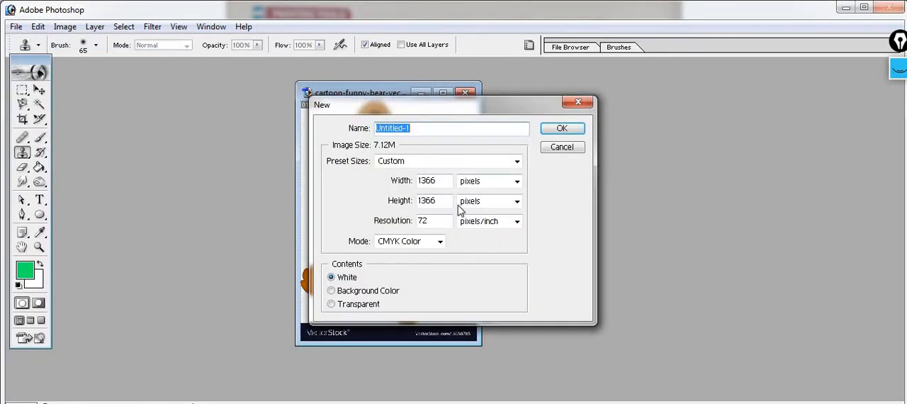
left_click(437, 243)
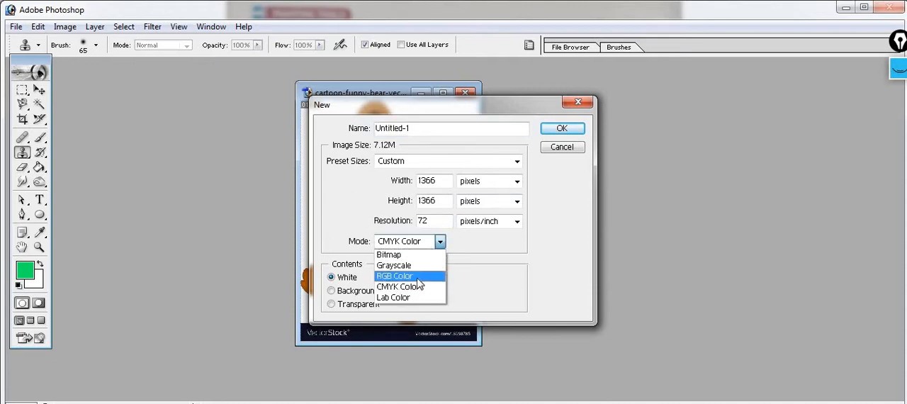
left_click(407, 275)
left_click(561, 131)
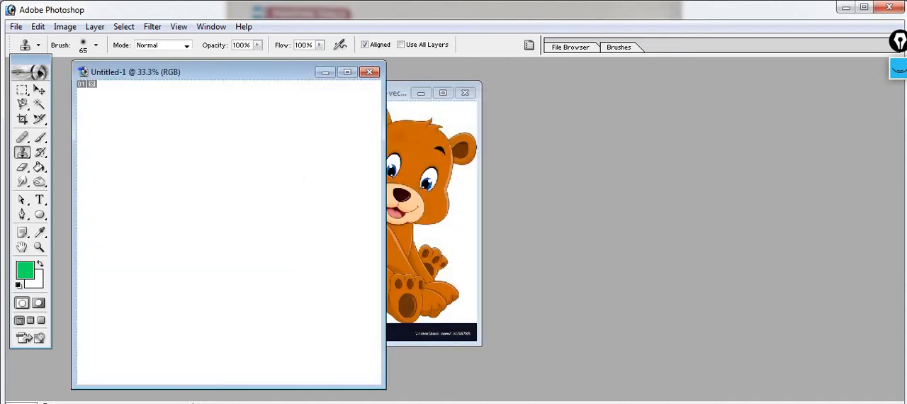
left_click_drag(269, 75, 276, 76)
left_click_drag(521, 96, 740, 85)
Step: Clone the bear and a second partial copy of its head into the RGB document with the 65 px Clone Stamp, sampling the left-hand eye
left_click_drag(22, 152, 70, 159)
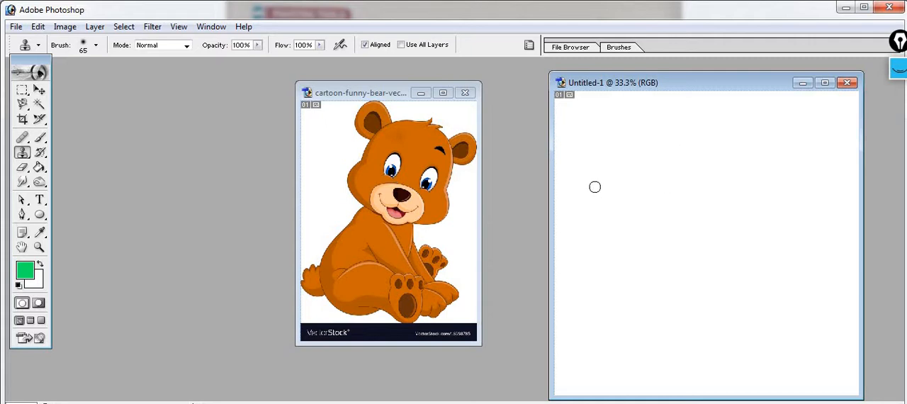
left_click(650, 163)
mouse_move(650, 163)
left_mouse_down()
mouse_move(636, 179)
mouse_move(667, 149)
mouse_move(661, 179)
mouse_move(653, 133)
mouse_move(636, 157)
mouse_move(637, 182)
mouse_move(690, 141)
mouse_move(659, 193)
mouse_move(705, 150)
mouse_move(678, 199)
mouse_move(626, 205)
mouse_move(672, 192)
mouse_move(686, 149)
mouse_move(660, 128)
mouse_move(630, 161)
mouse_move(706, 139)
mouse_move(636, 134)
mouse_move(702, 125)
mouse_move(613, 175)
mouse_move(643, 197)
mouse_move(709, 177)
mouse_move(713, 125)
mouse_move(674, 112)
mouse_move(647, 131)
mouse_move(740, 133)
mouse_move(699, 111)
mouse_move(637, 117)
mouse_move(623, 137)
mouse_move(641, 110)
mouse_move(629, 97)
mouse_move(616, 131)
mouse_move(677, 211)
mouse_move(708, 203)
mouse_move(631, 251)
mouse_move(652, 220)
mouse_move(603, 241)
mouse_move(589, 219)
mouse_move(642, 215)
mouse_move(630, 264)
mouse_move(663, 275)
mouse_move(691, 263)
mouse_move(689, 297)
left_mouse_up()
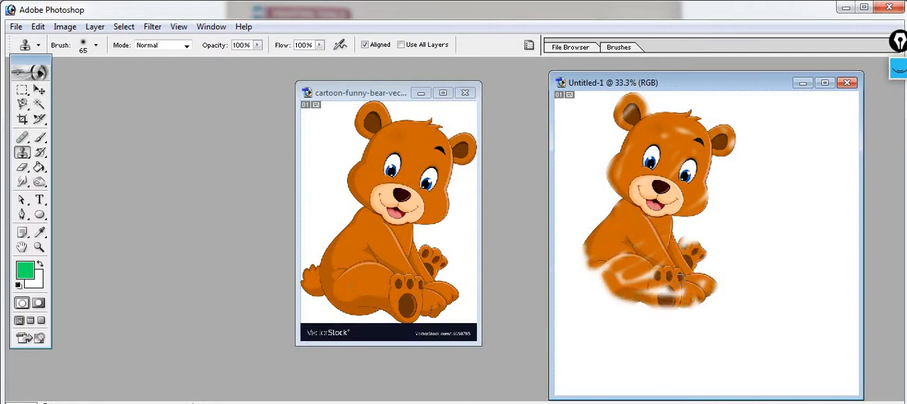
left_click(392, 172, "alt")
mouse_move(802, 206)
left_mouse_down()
mouse_move(800, 228)
mouse_move(807, 198)
mouse_move(790, 223)
mouse_move(776, 219)
mouse_move(808, 177)
mouse_move(820, 194)
mouse_move(818, 224)
mouse_move(785, 178)
mouse_move(814, 212)
mouse_move(799, 248)
mouse_move(786, 235)
mouse_move(798, 176)
mouse_move(814, 235)
mouse_move(786, 211)
mouse_move(766, 229)
mouse_move(819, 193)
mouse_move(792, 260)
mouse_move(766, 246)
left_mouse_up()
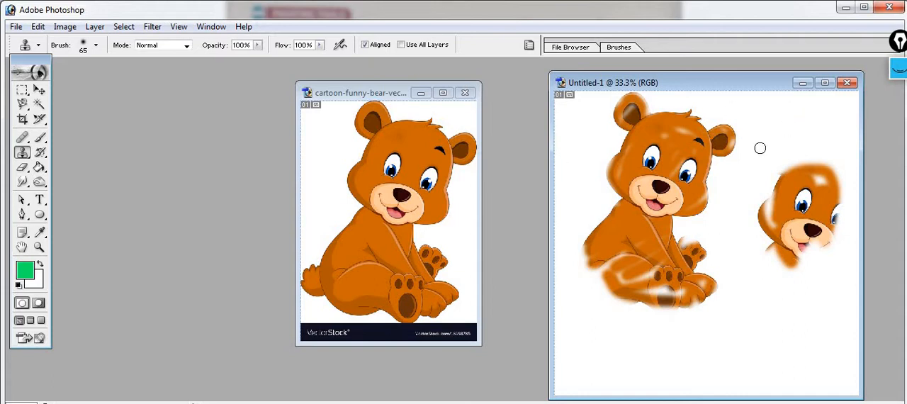
Step: Close the blank document with the cloned bears and the original bear image without saving their changes
left_click(857, 85)
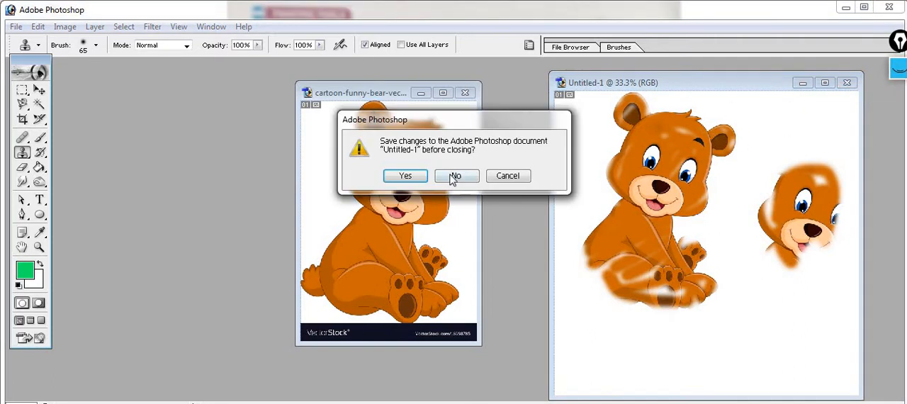
left_click(455, 176)
left_click(471, 95)
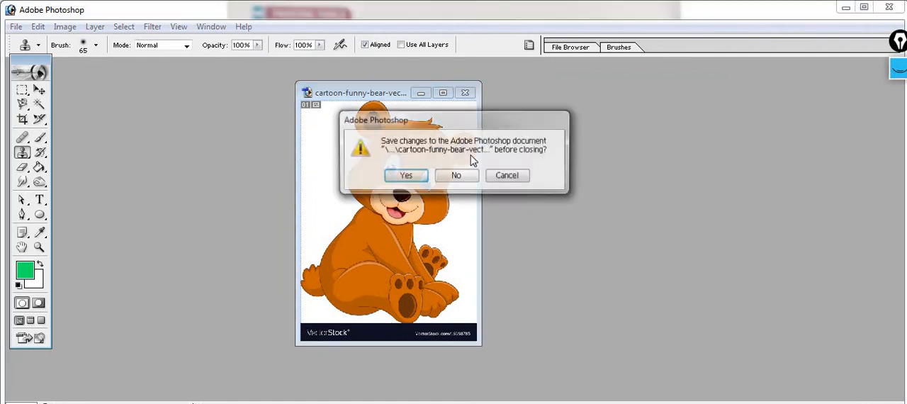
left_click(468, 179)
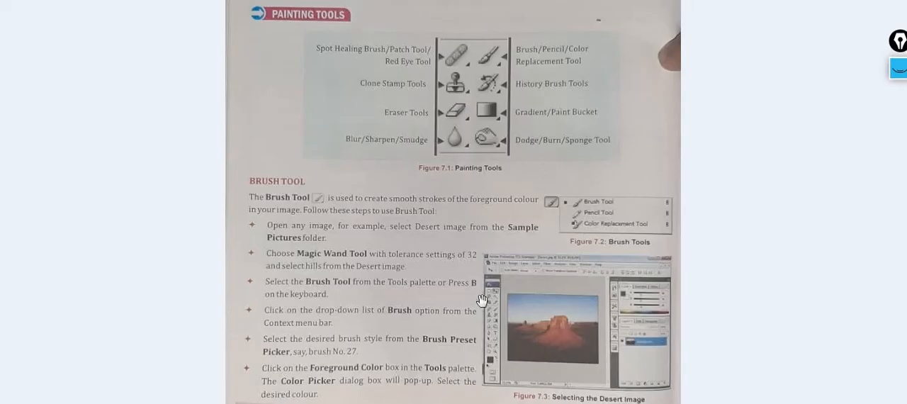
left_click_drag(477, 286, 479, 275)
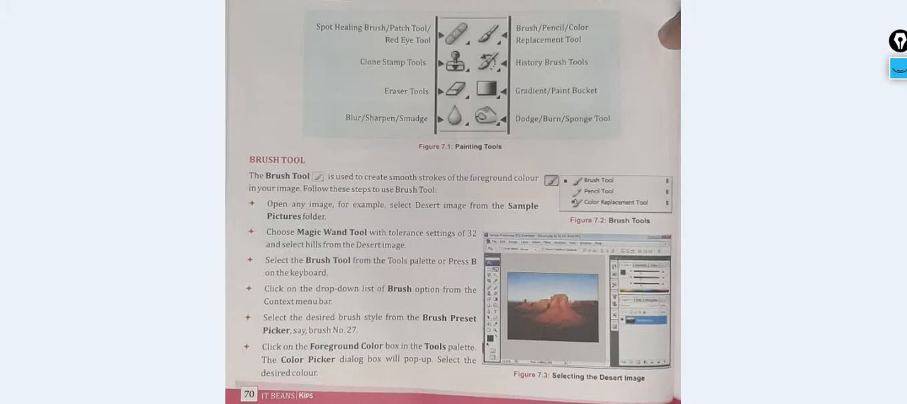
key("Right")
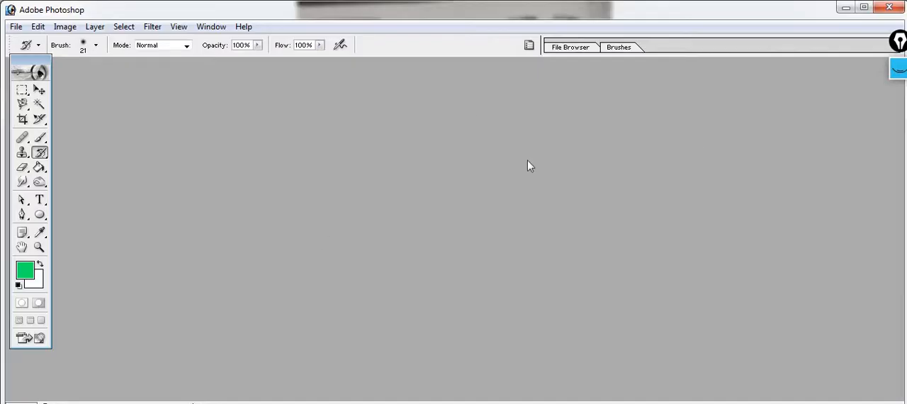
Step: Open students.jpg, accept the profile mismatch setting and move the image window toward the middle of the workspace
double_click(374, 133)
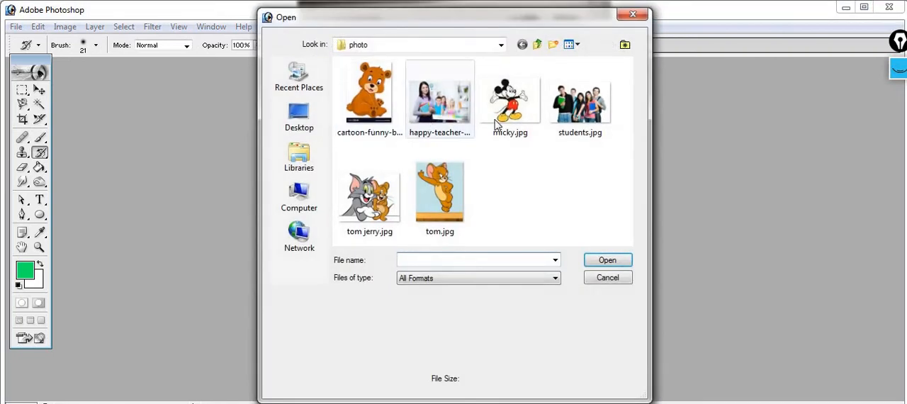
left_click(583, 105)
left_click(608, 261)
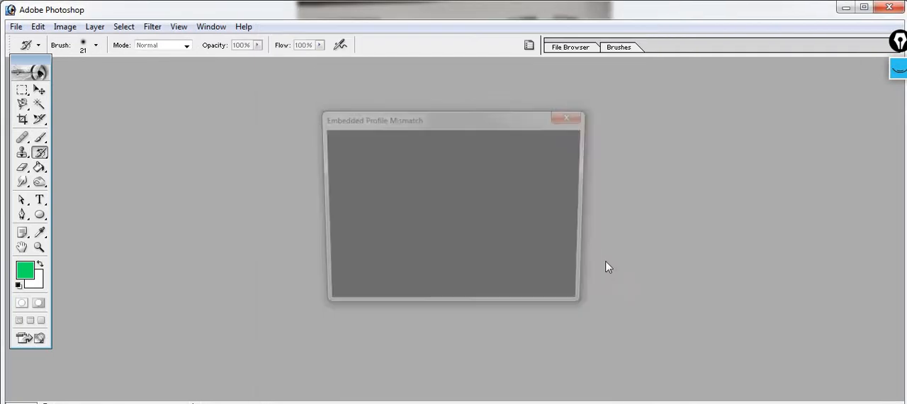
left_click(501, 292)
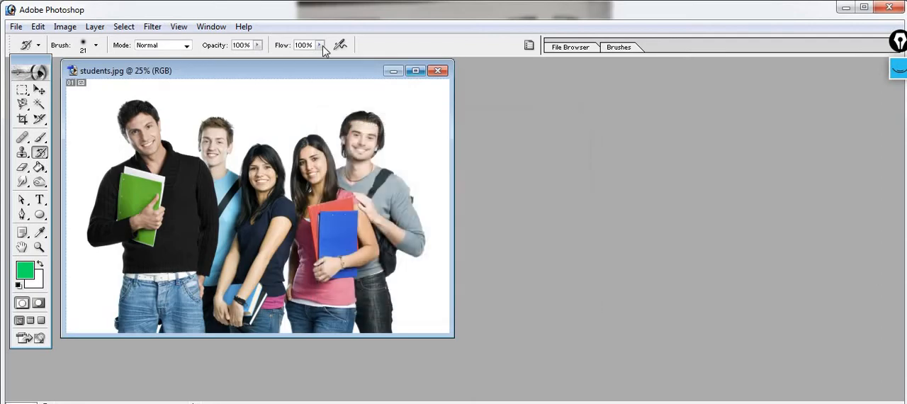
left_click_drag(323, 71, 441, 99)
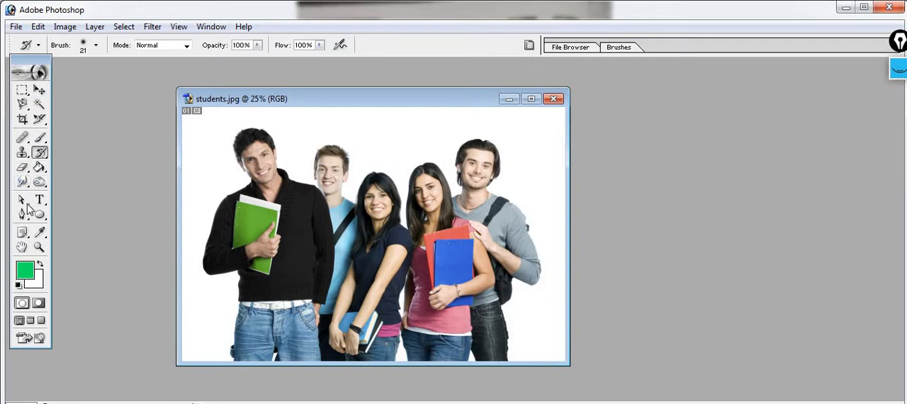
Step: Activate the Blur tool and choose the soft 300 px brush
mouse_move(22, 183)
left_mouse_down()
mouse_move(77, 182)
mouse_move(88, 194)
mouse_move(87, 184)
left_mouse_up()
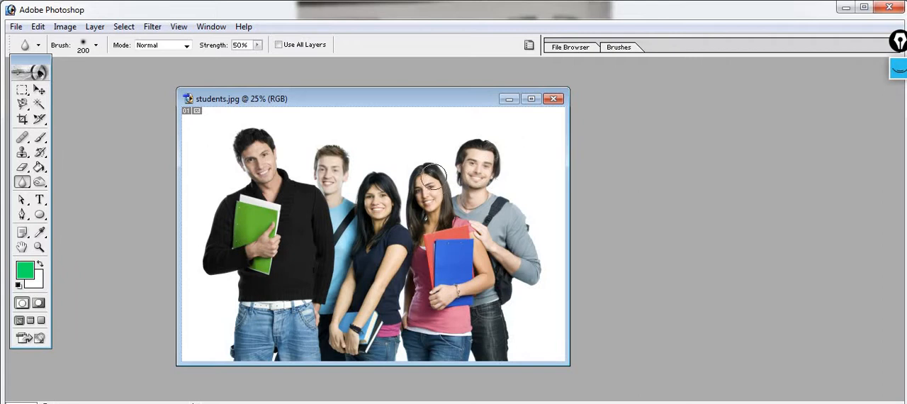
left_click(95, 46)
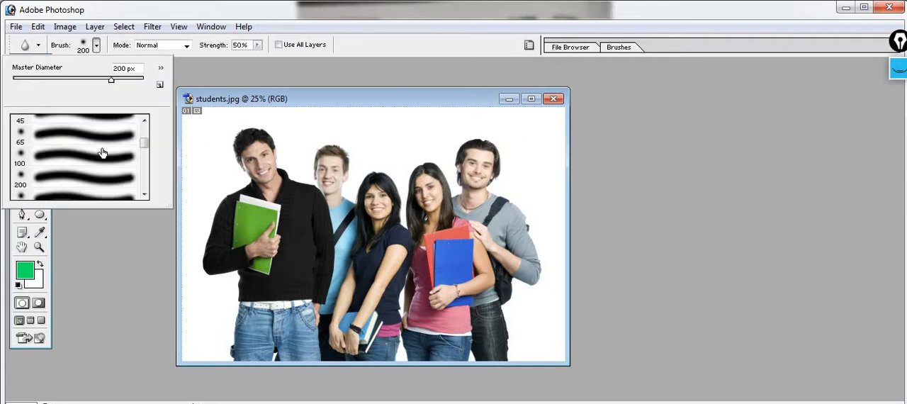
left_click(144, 195)
left_click(83, 185)
left_click(84, 185)
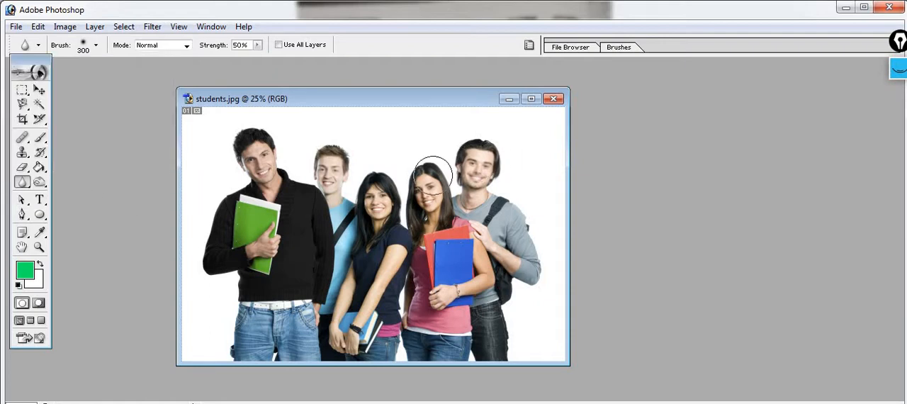
Step: Blur the faces of the students beside the man in the black sweater using the 300 px brush at 50% strength
mouse_move(471, 170)
left_mouse_down()
mouse_move(485, 190)
mouse_move(470, 182)
mouse_move(478, 185)
mouse_move(478, 172)
mouse_move(492, 168)
mouse_move(477, 155)
mouse_move(475, 177)
mouse_move(484, 189)
mouse_move(488, 161)
left_mouse_up()
mouse_move(436, 187)
left_mouse_down()
mouse_move(428, 198)
mouse_move(421, 187)
mouse_move(425, 202)
mouse_move(434, 186)
mouse_move(425, 180)
mouse_move(435, 210)
mouse_move(429, 202)
mouse_move(440, 183)
mouse_move(441, 192)
mouse_move(423, 198)
left_mouse_up()
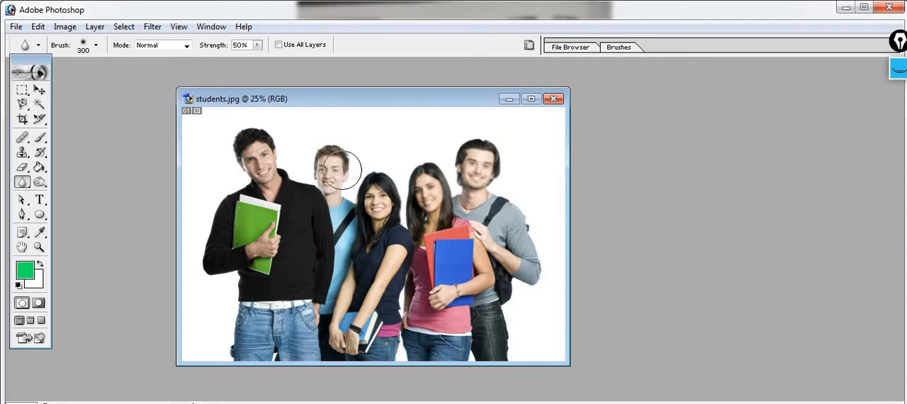
mouse_move(338, 161)
left_mouse_down()
mouse_move(358, 186)
mouse_move(340, 174)
mouse_move(344, 180)
mouse_move(332, 179)
mouse_move(334, 158)
mouse_move(339, 168)
left_mouse_up()
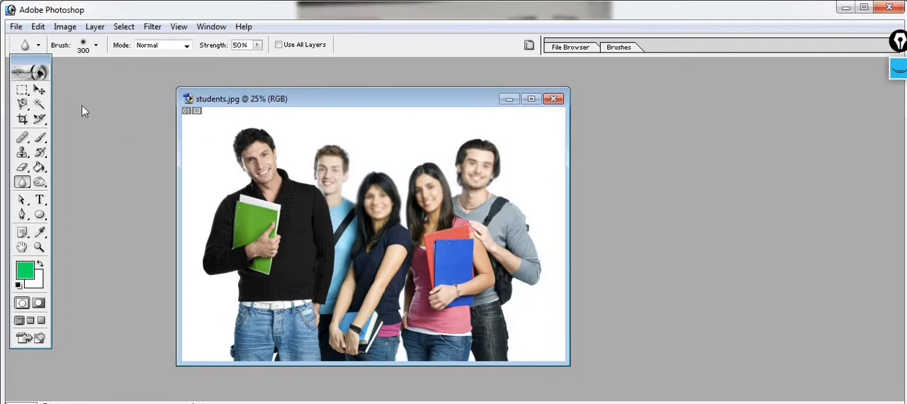
Step: Select the four right-hand students with a 25 px feathered rectangular marquee and blur inside it with the 300 px Blur tool
left_click(22, 90)
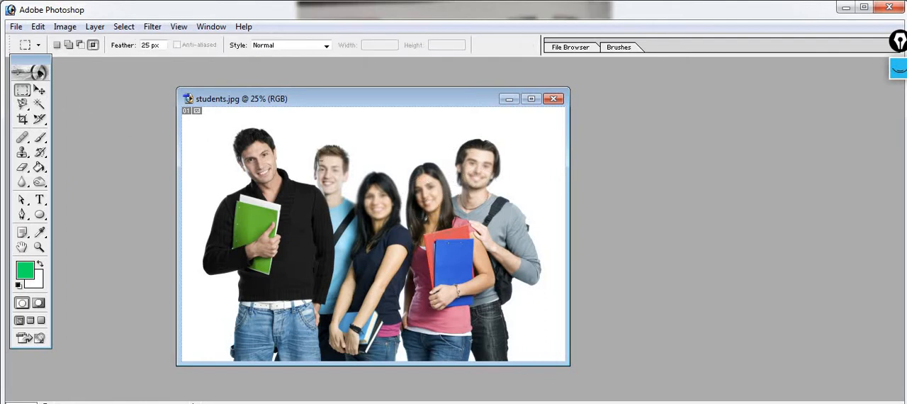
left_click_drag(323, 130, 548, 362)
left_click(22, 182)
right_click(23, 182)
left_click(71, 183)
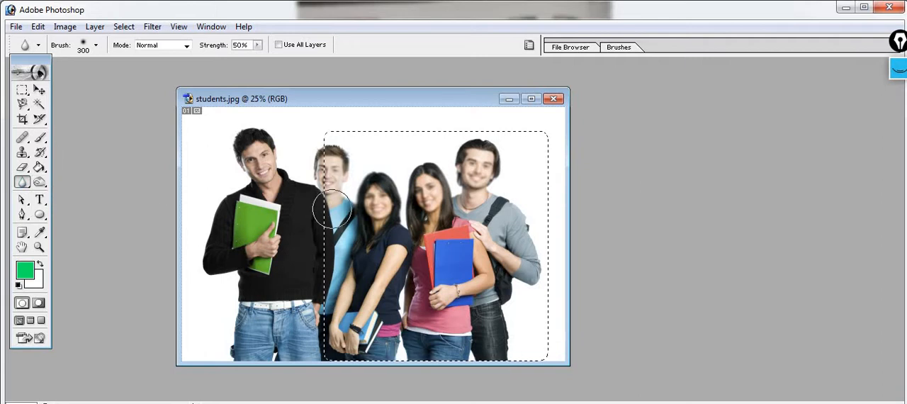
mouse_move(365, 224)
left_mouse_down()
mouse_move(466, 233)
mouse_move(420, 255)
mouse_move(419, 304)
mouse_move(477, 259)
mouse_move(496, 212)
mouse_move(490, 298)
mouse_move(455, 259)
mouse_move(430, 177)
mouse_move(426, 184)
mouse_move(476, 193)
mouse_move(300, 173)
mouse_move(266, 142)
mouse_move(437, 116)
mouse_move(331, 158)
left_mouse_up()
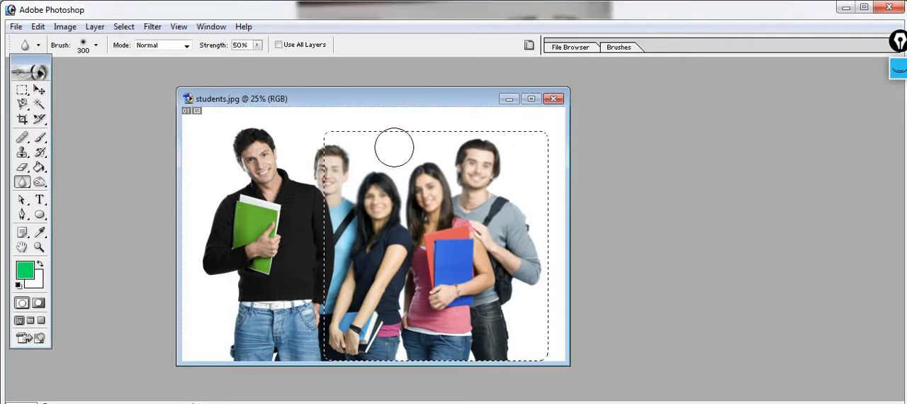
Step: Close students.jpg without saving its changes and reopen the original with its embedded color profile discarded
left_click(554, 99)
left_click(462, 179)
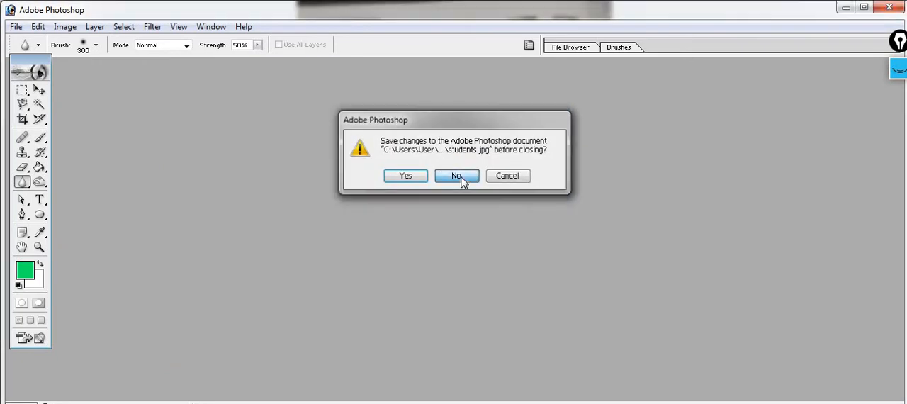
double_click(359, 139)
left_click(582, 136)
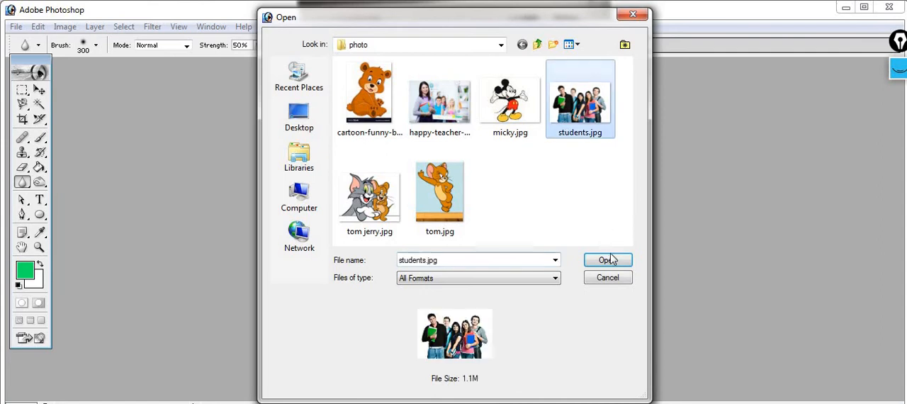
left_click(608, 260)
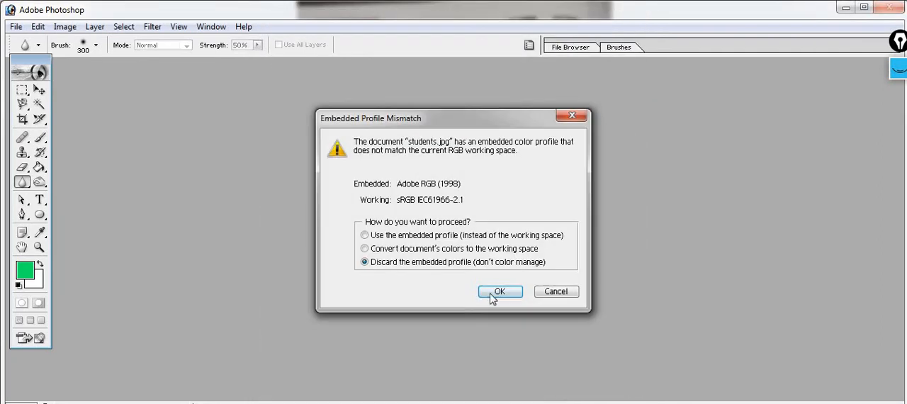
left_click(500, 292)
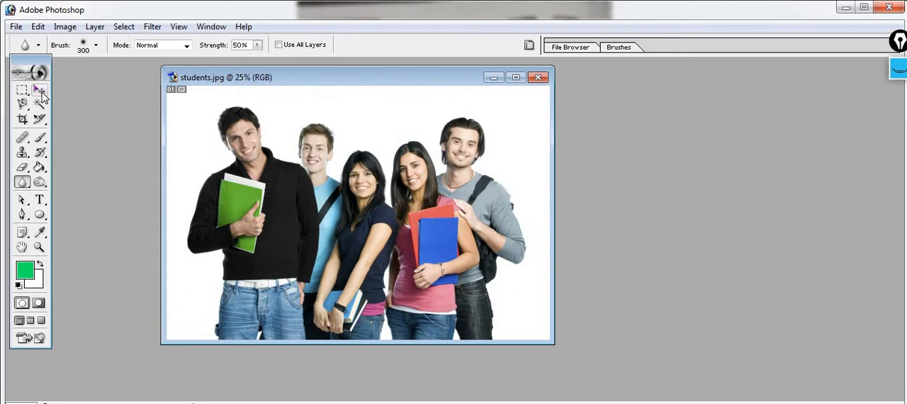
Step: Sharpen the face of the man in the grey sweater with the 100 px Sharpen tool at 50% strength and undo the result
left_click(39, 90)
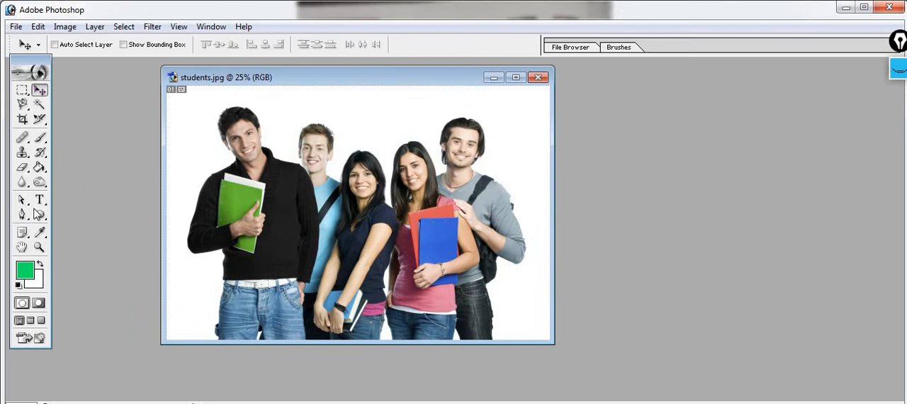
left_click(22, 182)
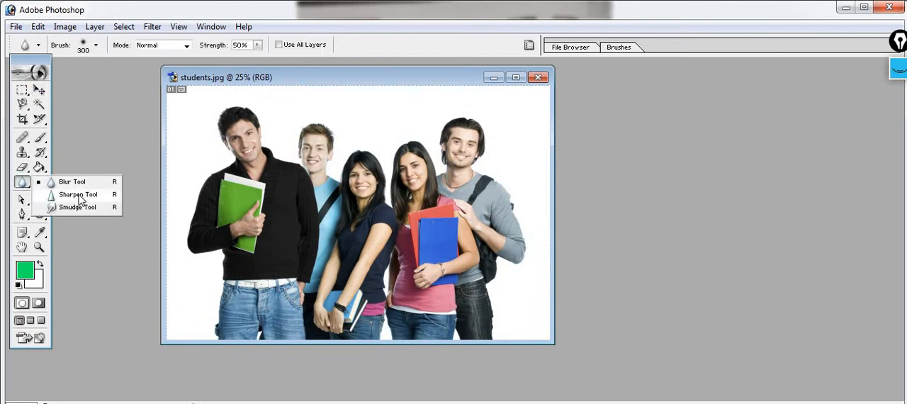
left_click(78, 194)
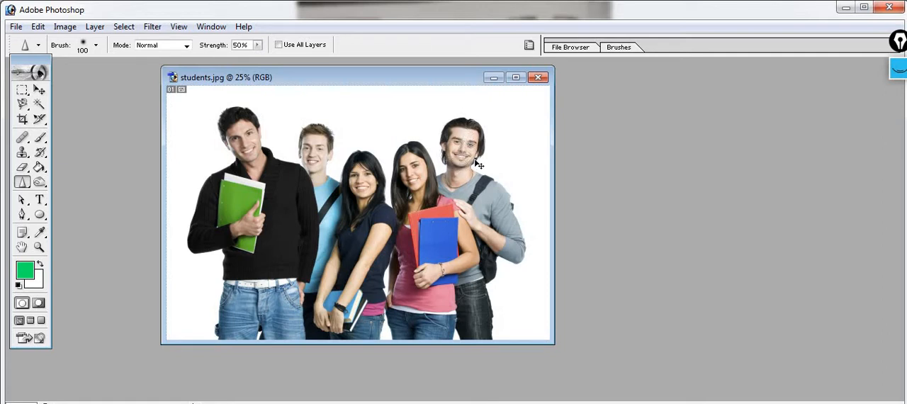
key("ctrl+alt+z")
key("ctrl+alt+z")
mouse_move(468, 129)
left_mouse_down()
mouse_move(461, 118)
mouse_move(447, 160)
left_mouse_up()
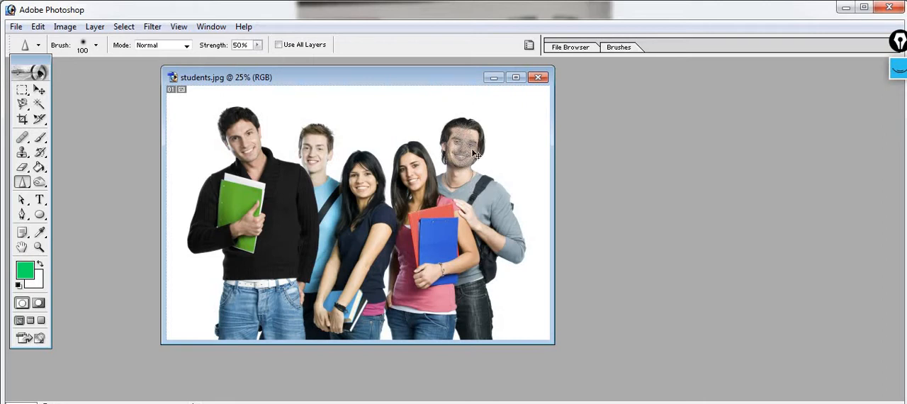
key("ctrl+z")
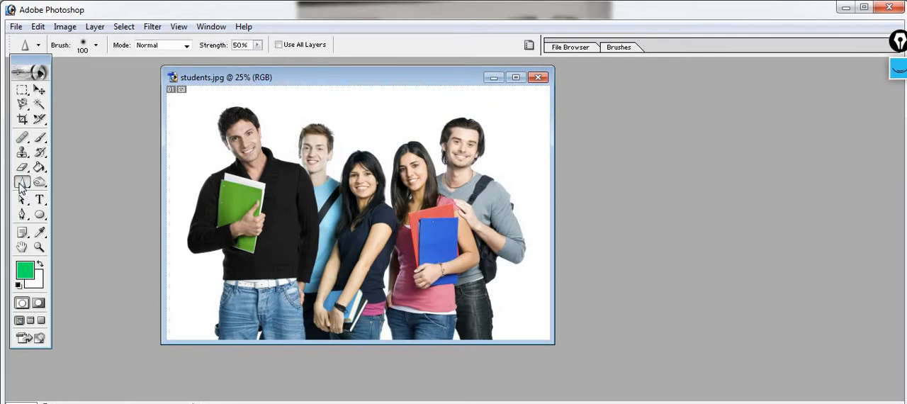
Step: Smudge the hair of the man in the black sweater outward and downward using the 45 px Smudge tool at 50% strength
left_click_drag(23, 184, 75, 205)
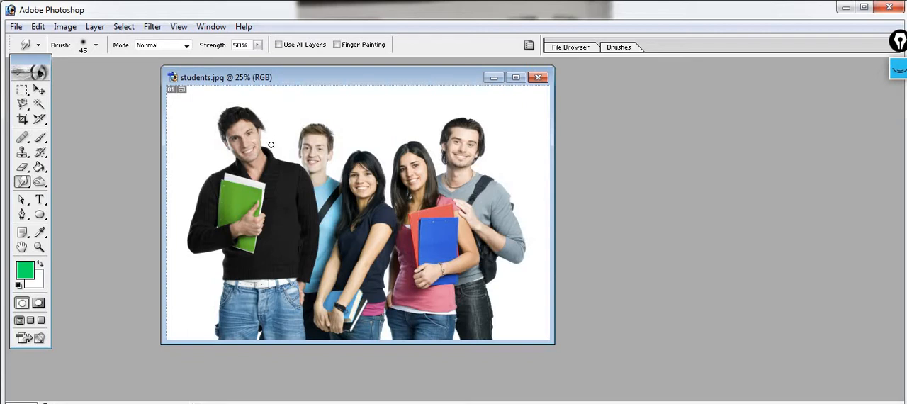
left_click_drag(257, 117, 269, 141)
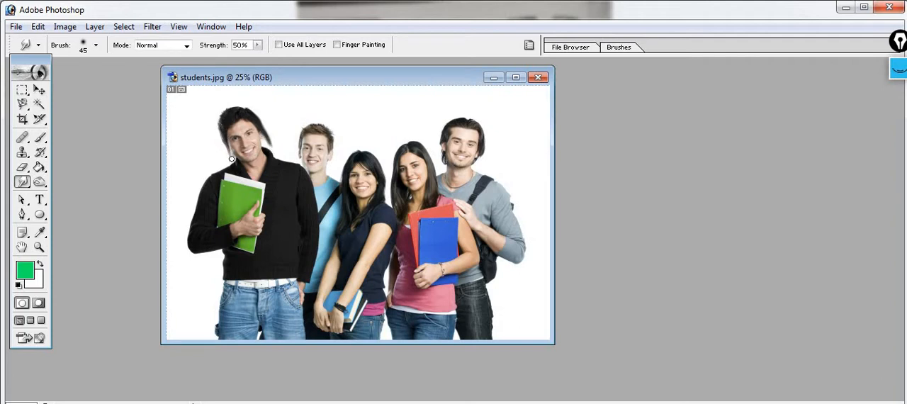
left_click_drag(220, 133, 227, 154)
left_click_drag(224, 121, 227, 152)
left_click_drag(229, 112, 215, 135)
Step: Activate the Blur tool followed by the Dodge tool, and advance the textbook scan to the page covering type tools
left_click(27, 184)
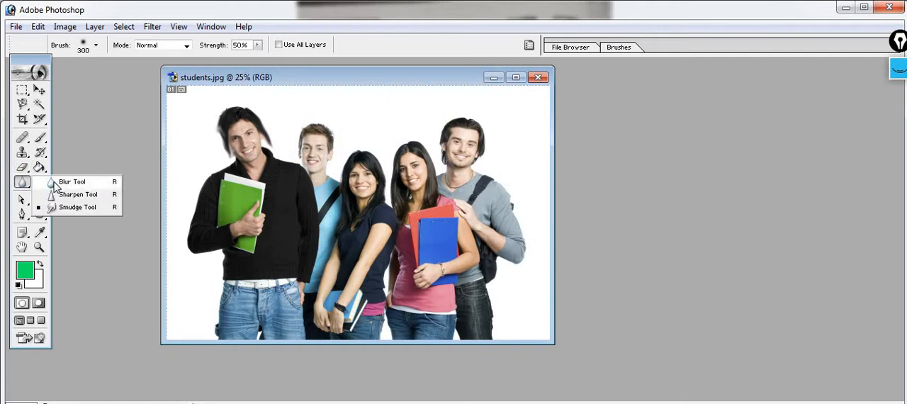
left_click(57, 182)
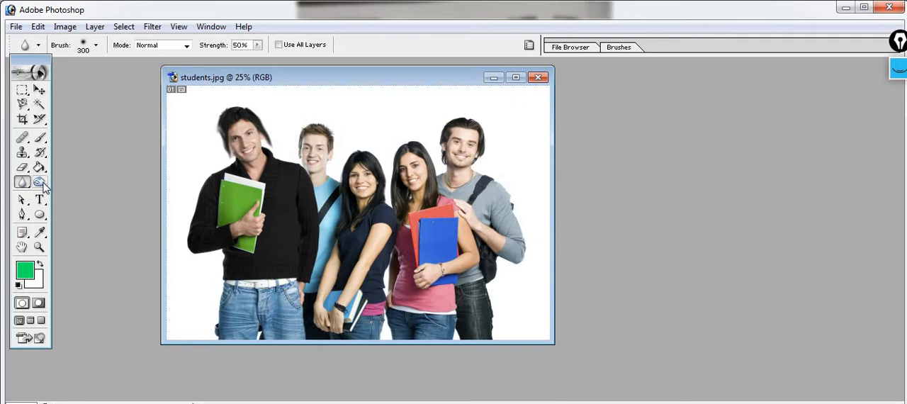
left_click(43, 184)
left_click(44, 185)
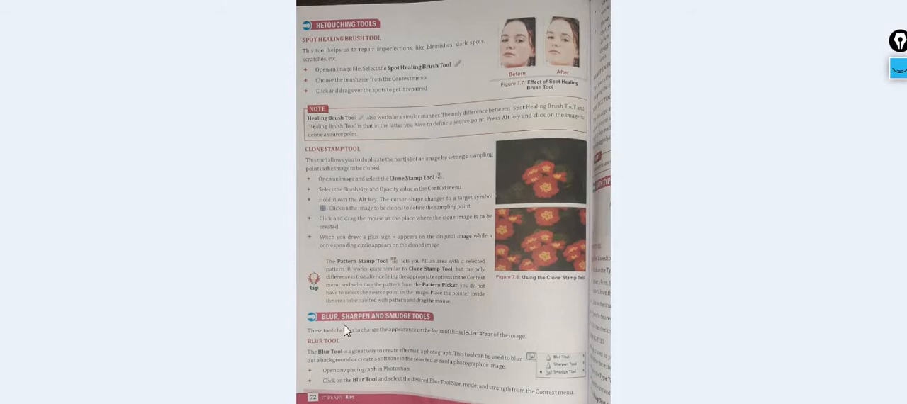
key("Right")
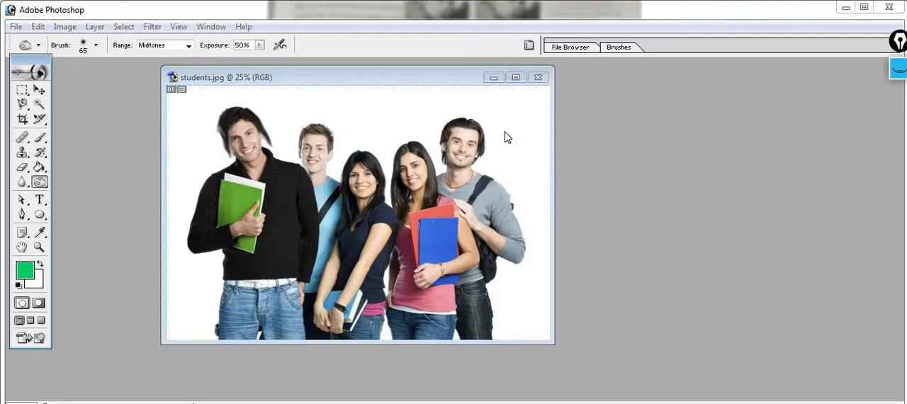
Step: Close students.jpg without saving its changes and open micky.jpg from the photo folder
key("ctrl+w")
left_click(456, 177)
key("ctrl+o")
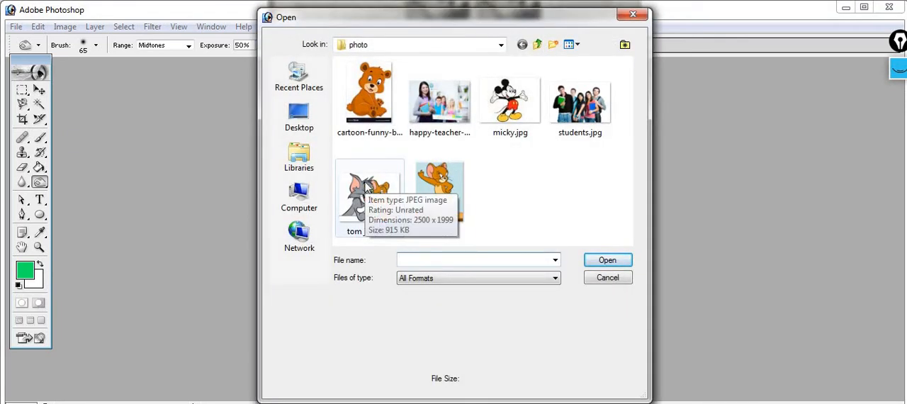
left_click(505, 113)
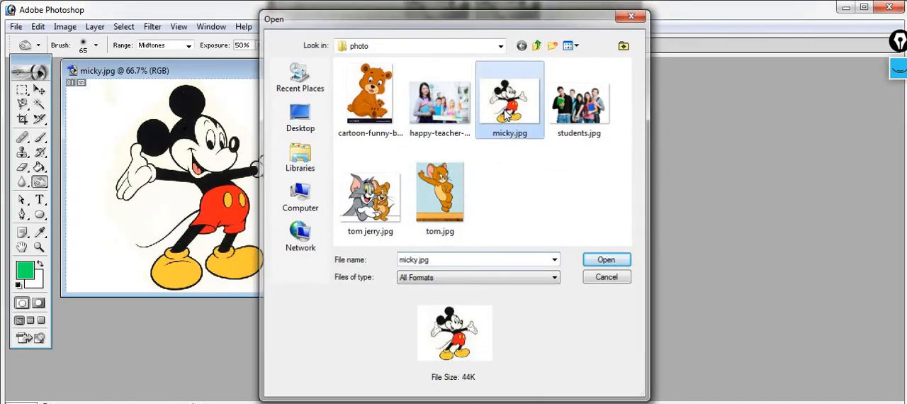
left_click_drag(254, 73, 328, 99)
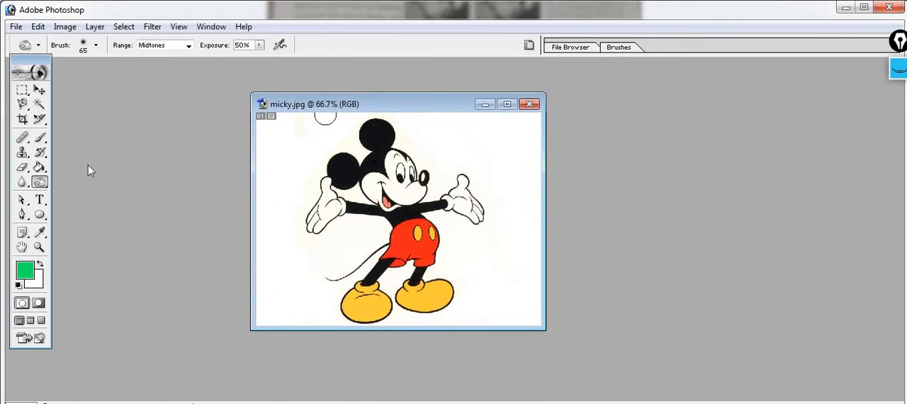
Step: Draw a text box beside the mouse's tail and enter DWPS in 30 pt Courier
left_click(42, 201)
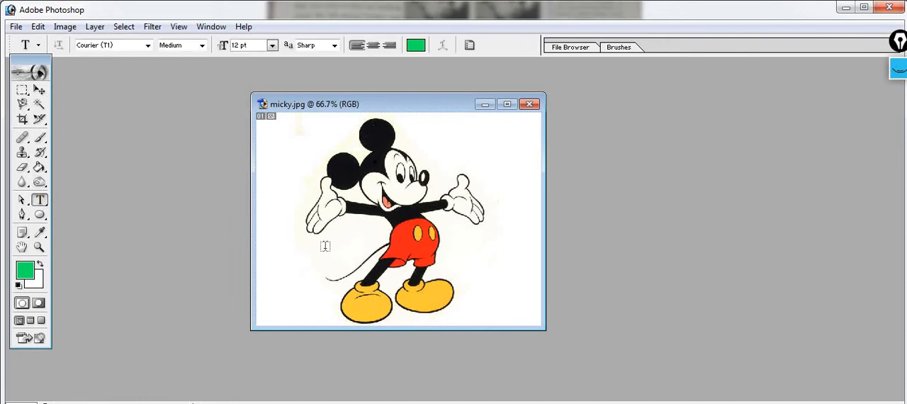
left_click_drag(274, 255, 346, 275)
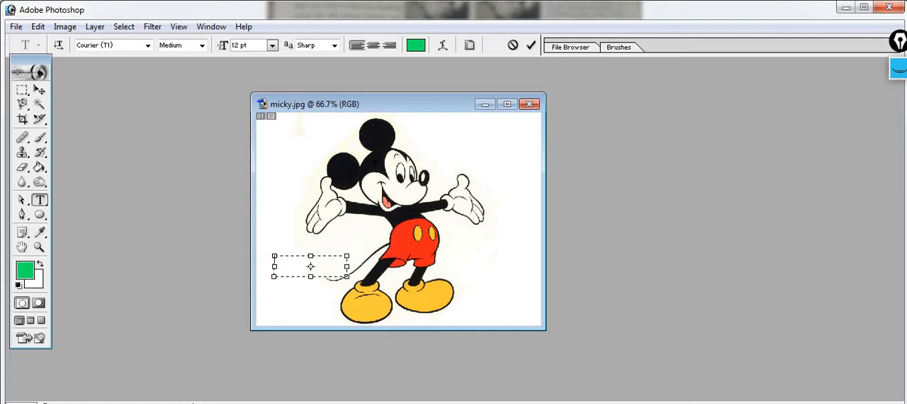
left_click(271, 44)
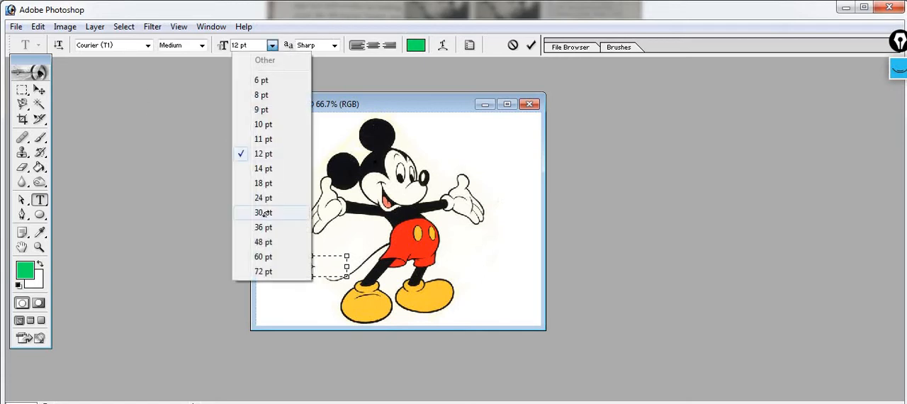
left_click(263, 212)
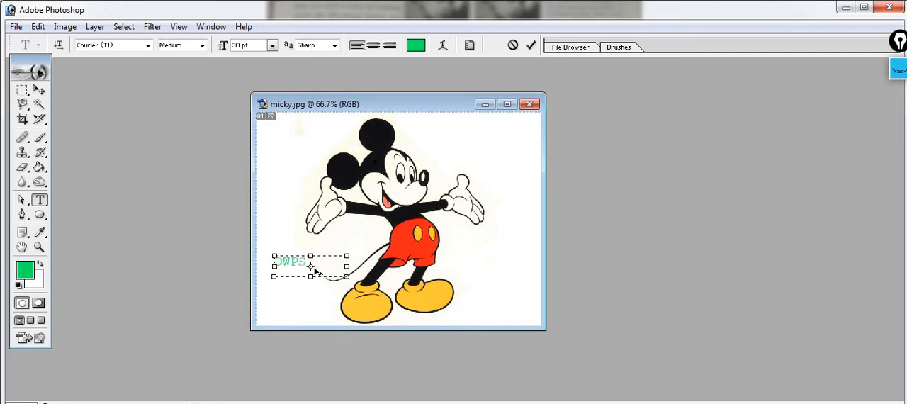
Step: Recolor the DWPS text yellow, using color E8CC0D
key("ctrl+a")
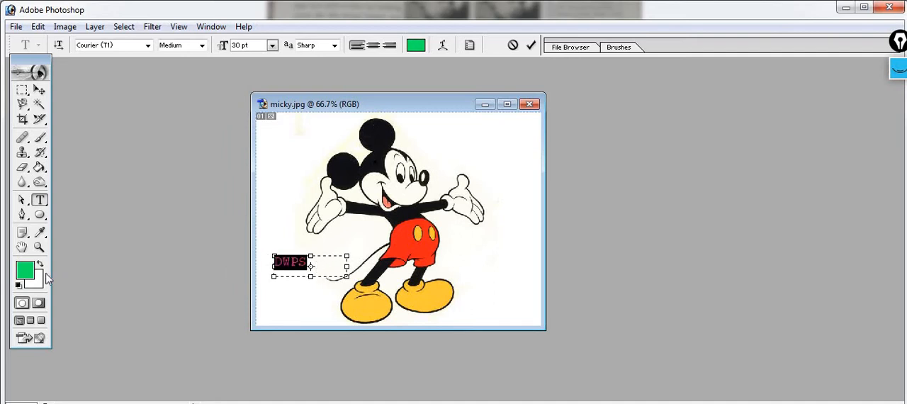
left_click(28, 270)
left_click(222, 256)
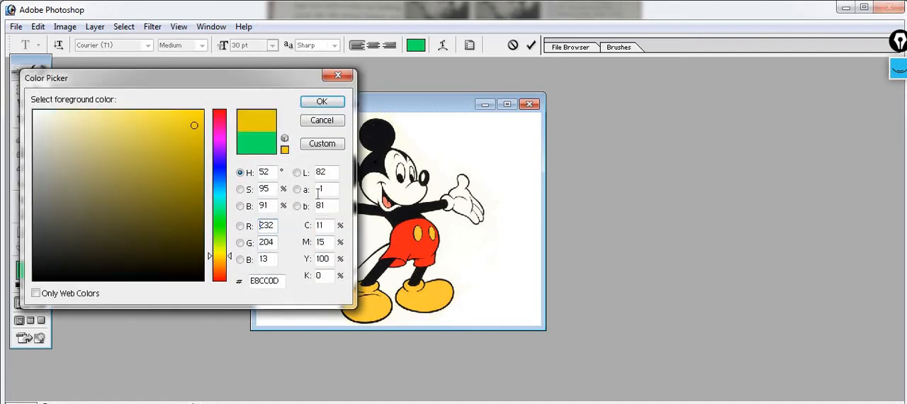
left_click(321, 107)
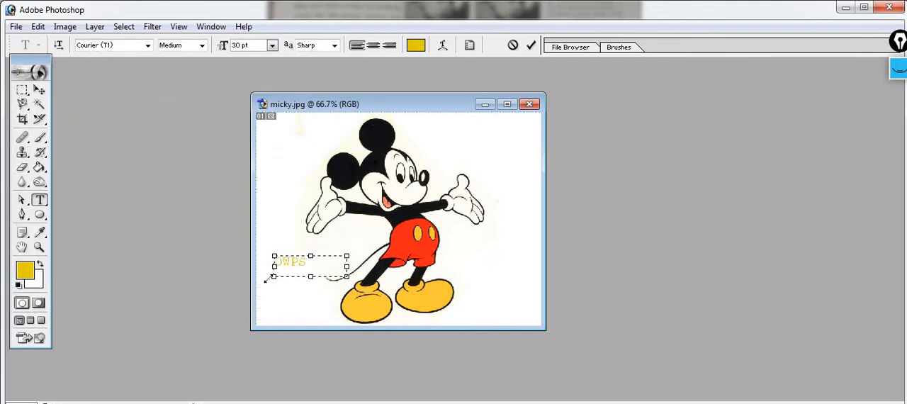
Step: Recolor the DWPS text bright red through the foreground color
left_click_drag(322, 264, 271, 262)
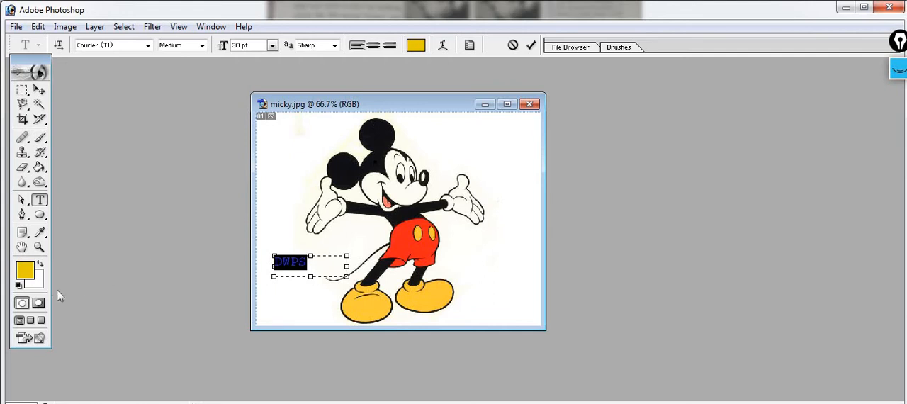
left_click(25, 273)
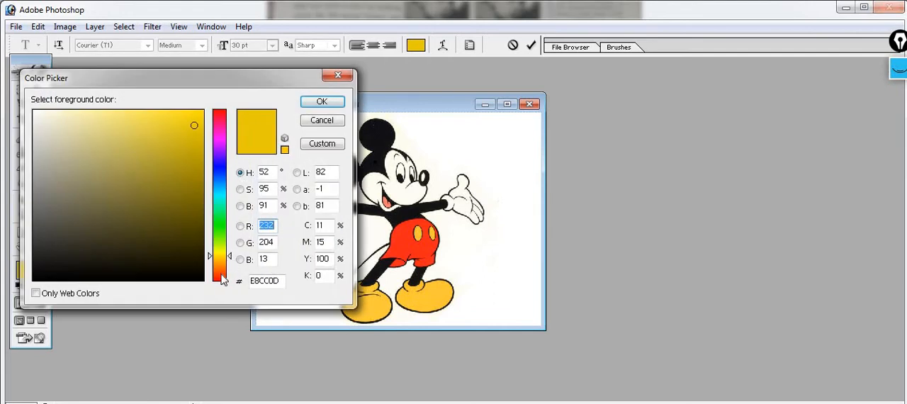
left_click(221, 278)
left_click(195, 116)
left_click(320, 101)
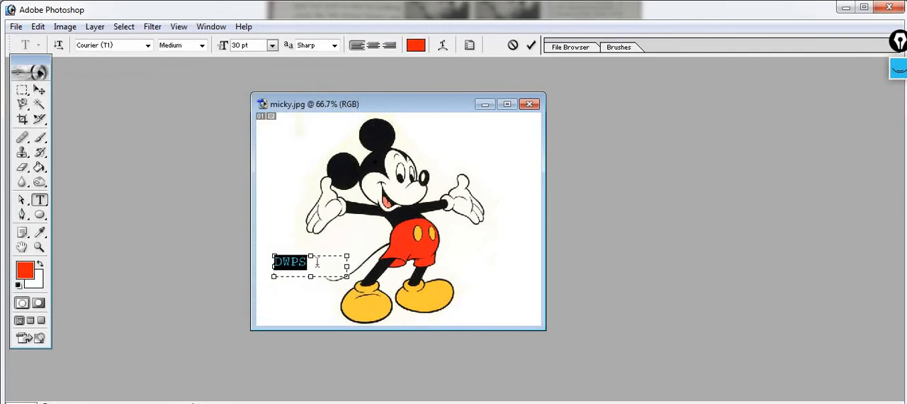
left_click(317, 263)
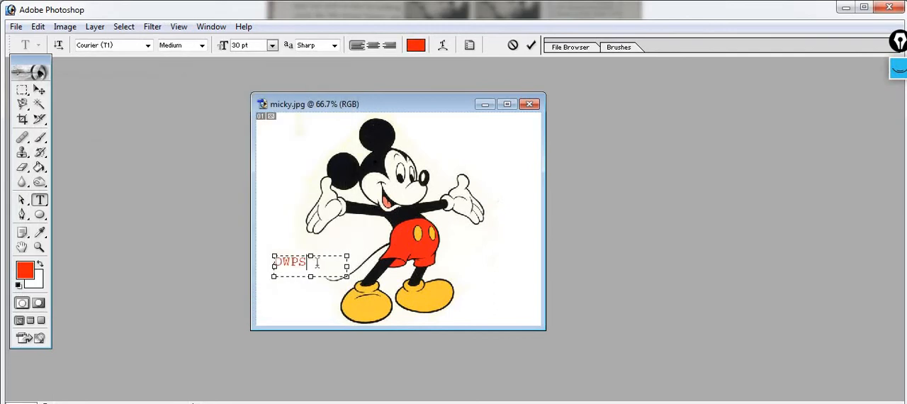
Step: Set the DWPS text's font style to Bold
left_click_drag(317, 263, 245, 262)
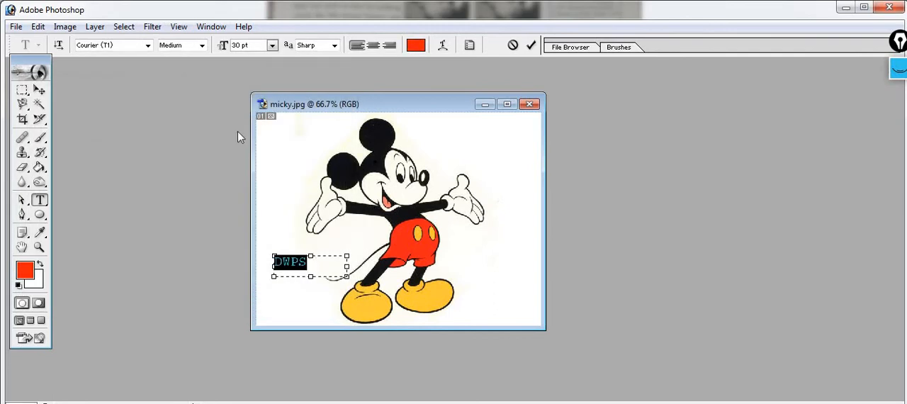
left_click(202, 46)
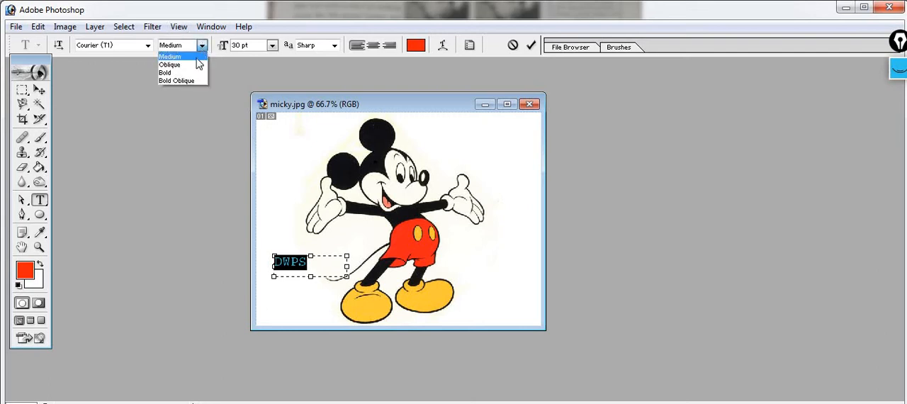
left_click(180, 73)
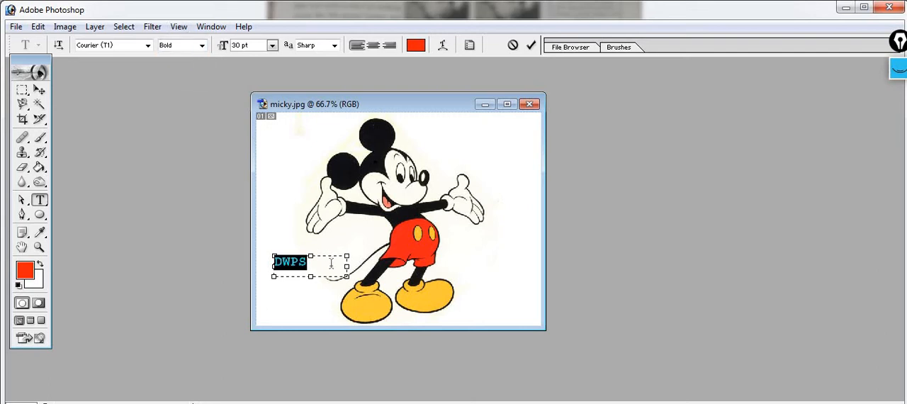
left_click(331, 263)
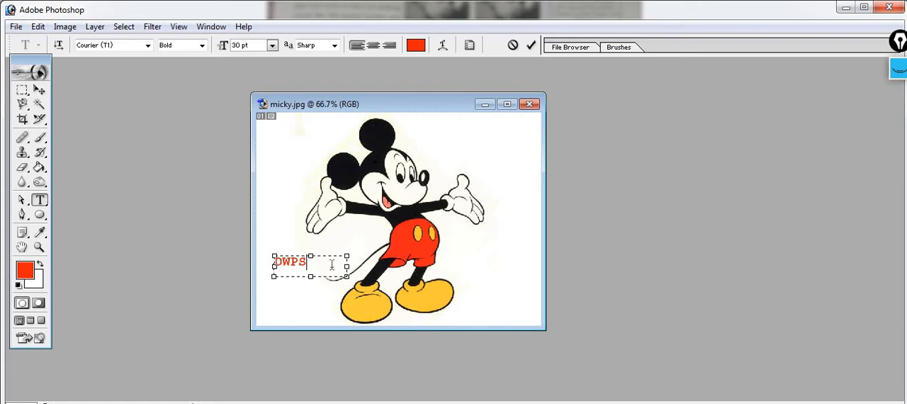
Step: Warp the DWPS text with the Arch style and move it slightly upward
left_click(441, 47)
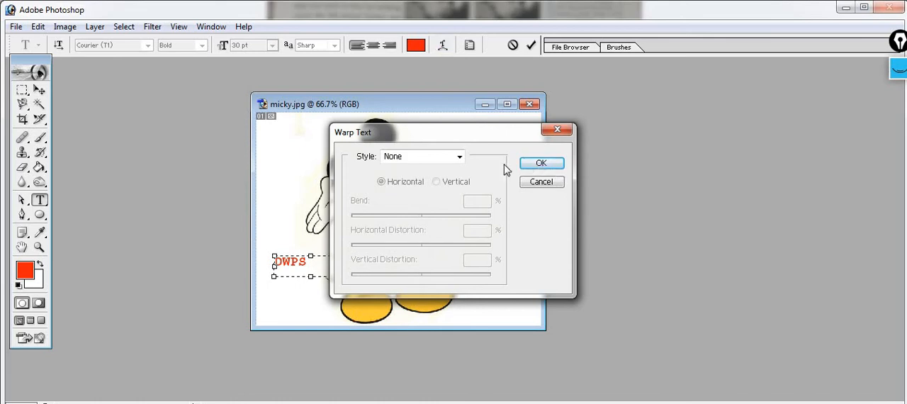
left_click(459, 156)
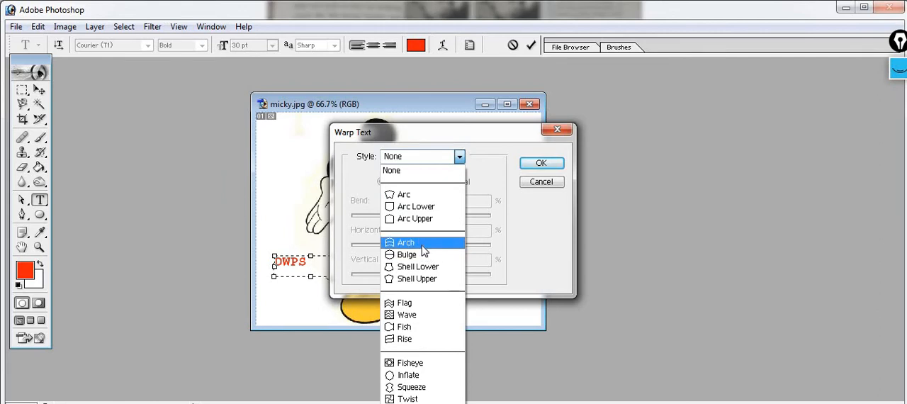
left_click(428, 244)
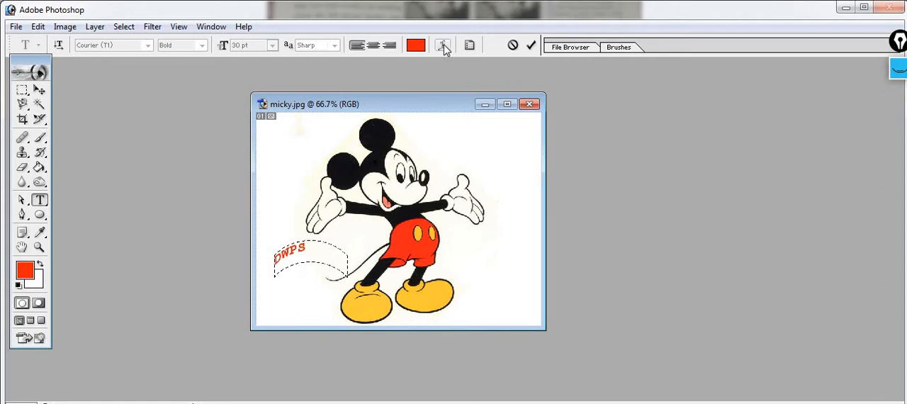
left_click_drag(320, 253, 343, 257)
Step: Remove the arch warp from the DWPS text
right_click(298, 249)
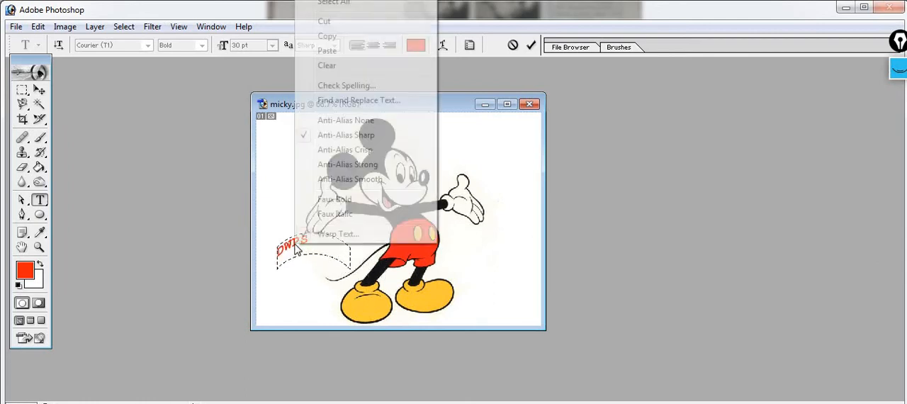
left_click(448, 278)
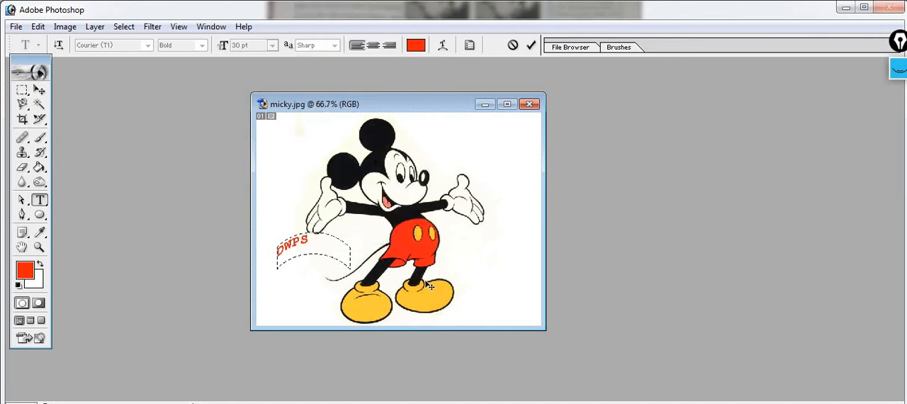
key("Return")
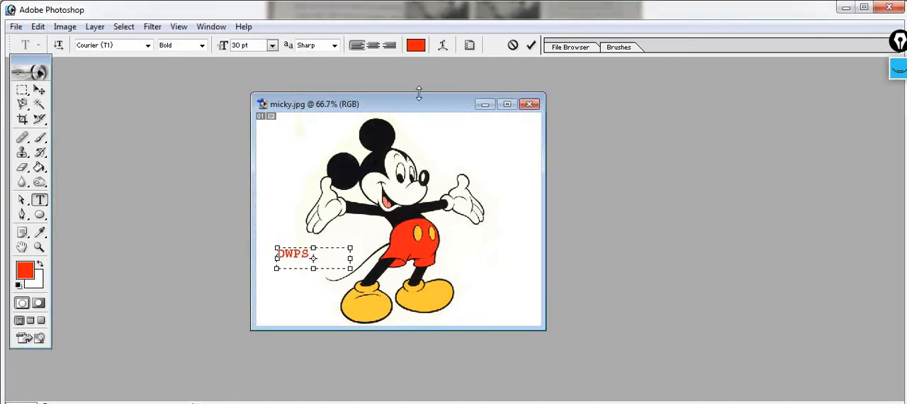
Step: Try the Shell Lower and Rise warp styles on the DWPS text, keeping the text visible beside the dialog
left_click(442, 45)
left_click(460, 156)
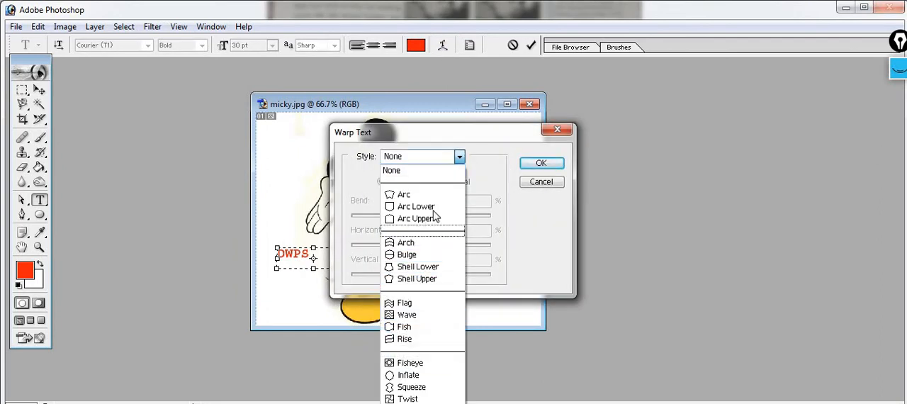
left_click(433, 267)
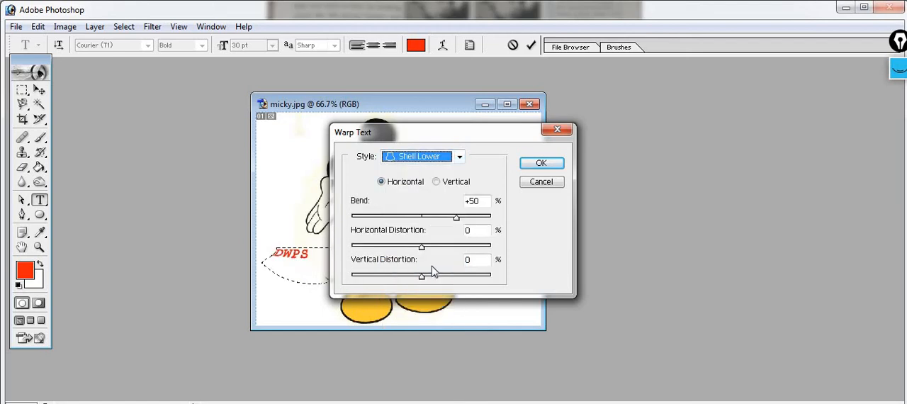
left_click(459, 157)
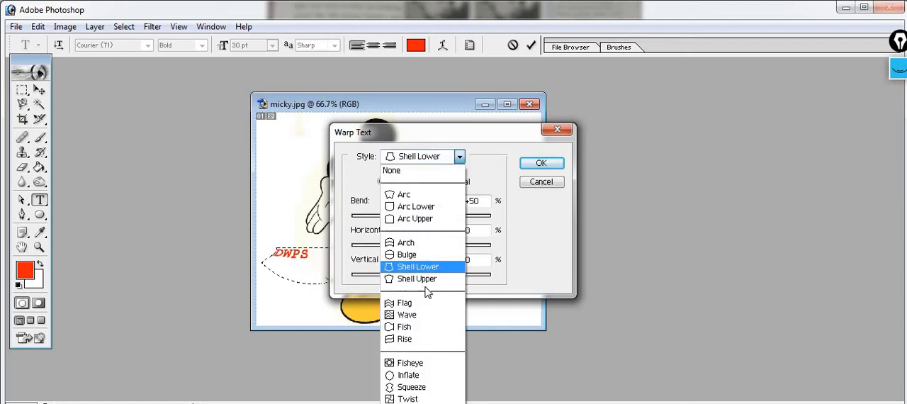
left_click(429, 339)
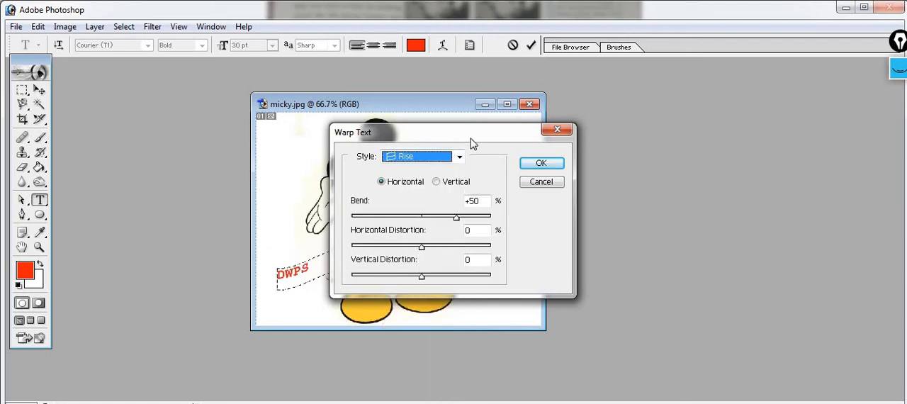
left_click_drag(454, 132, 643, 112)
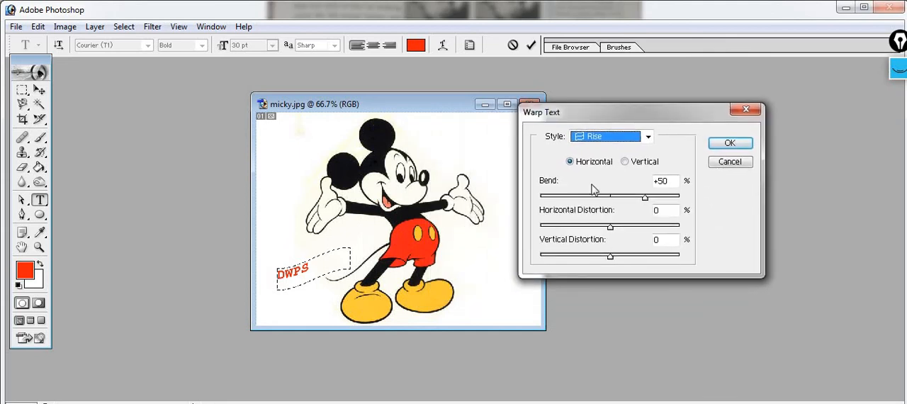
Step: Warp the DWPS text with the Inflate style, setting the bend to +37% and the horizontal distortion to +64%
left_click(648, 136)
left_click(597, 354)
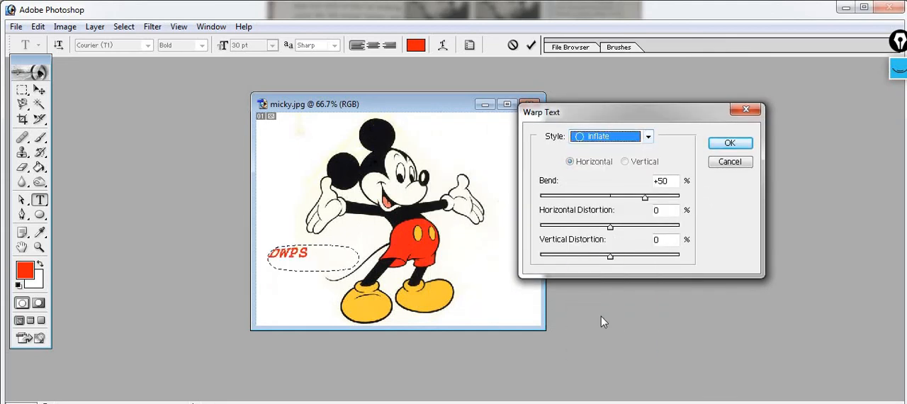
mouse_move(645, 197)
left_mouse_down()
mouse_move(613, 198)
mouse_move(636, 198)
left_mouse_up()
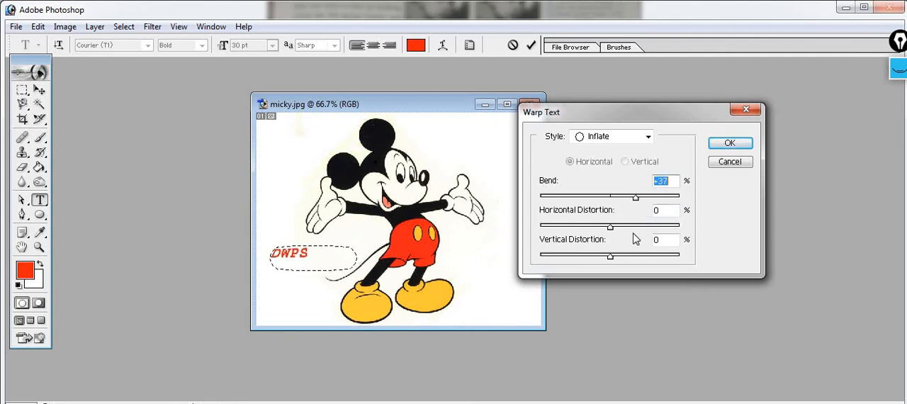
left_click_drag(613, 227, 654, 227)
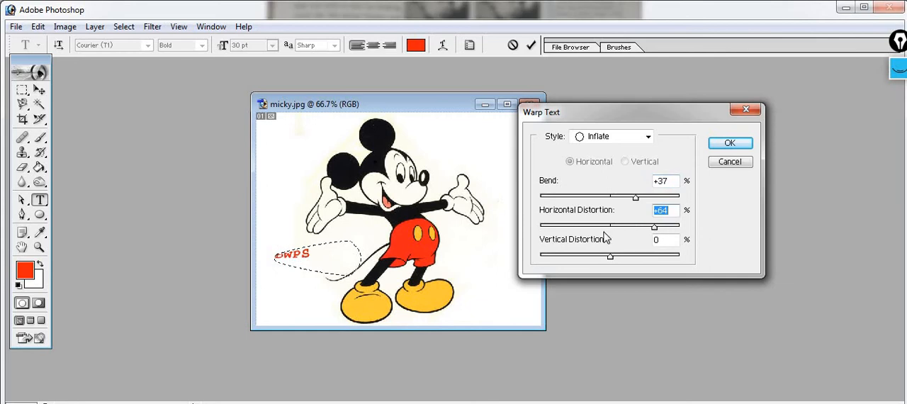
Step: Reset the DWPS text's warp style to None and apply it
left_click(649, 137)
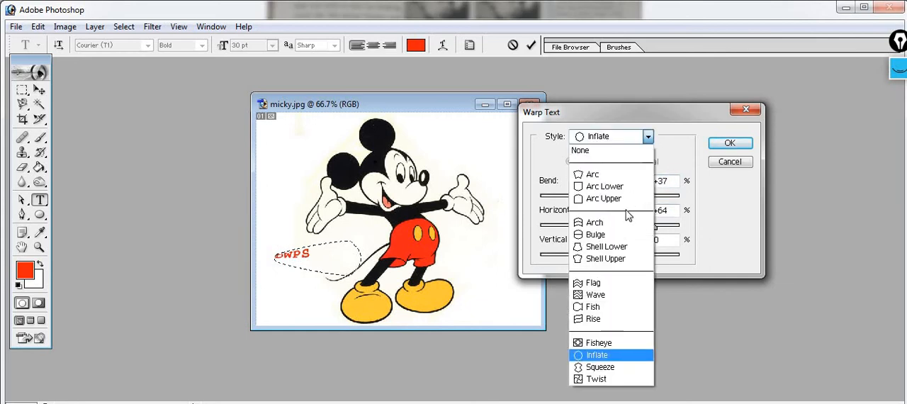
left_click(608, 151)
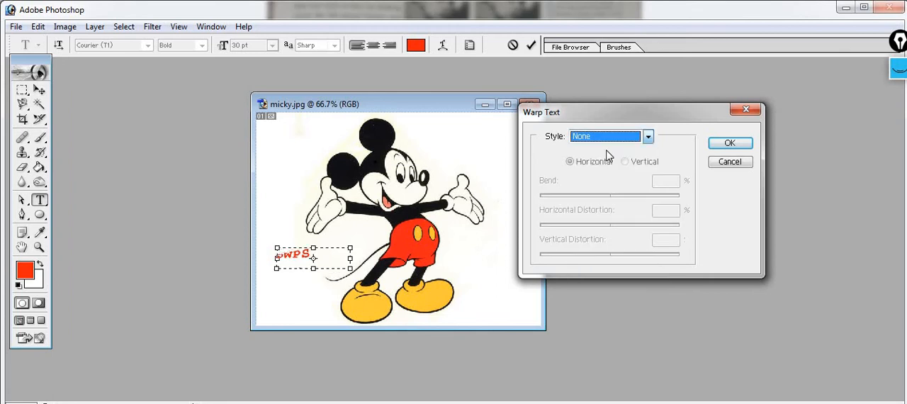
left_click(724, 145)
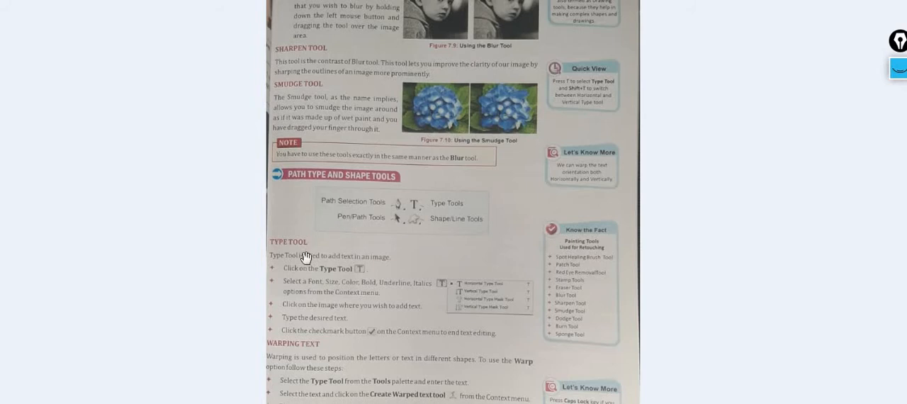
Step: Read the textbook pages on the Type tool, warping text and using the Shape tools
scroll(350, 291, "down", 1)
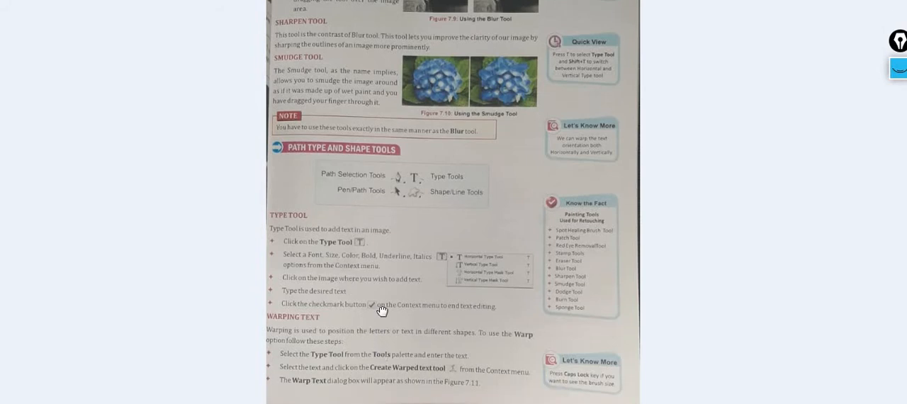
scroll(381, 352, "down", 1)
key("Right")
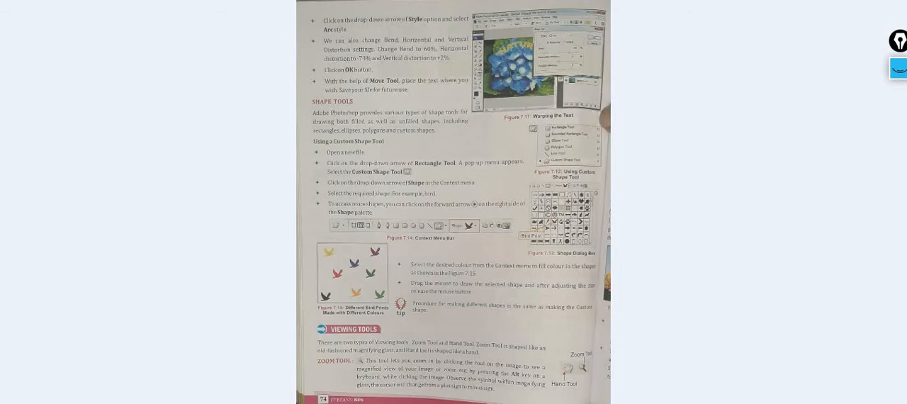
scroll(454, 202, "up", 2)
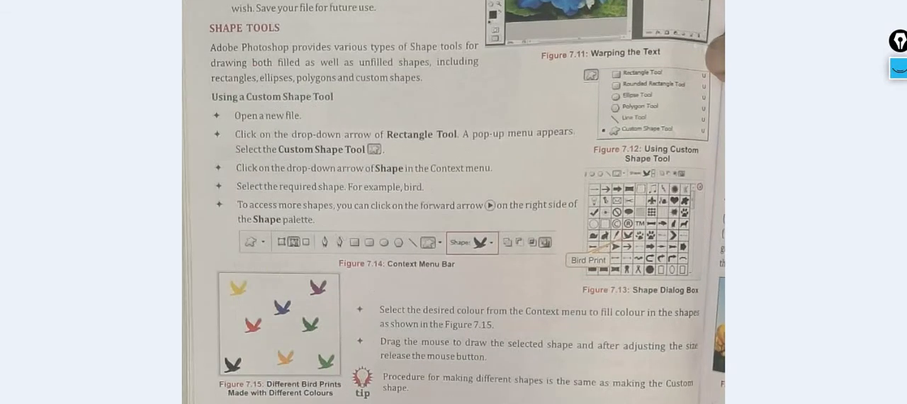
scroll(314, 317, "up", 1)
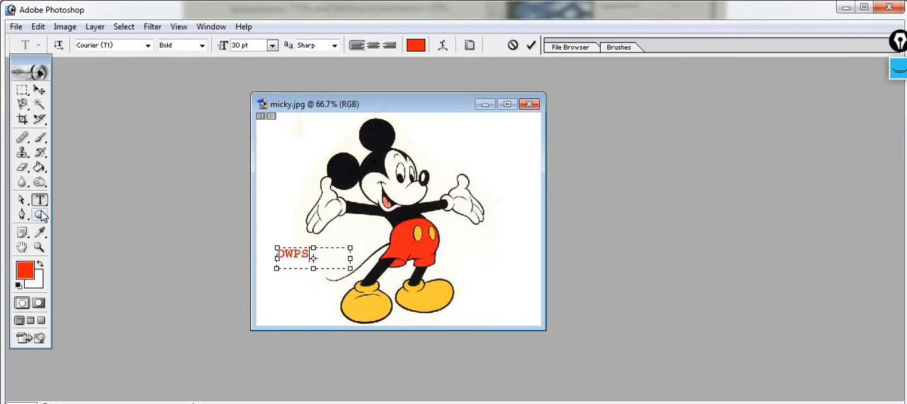
Step: Close micky.jpg and discard the pending type layer edits
left_click(530, 104)
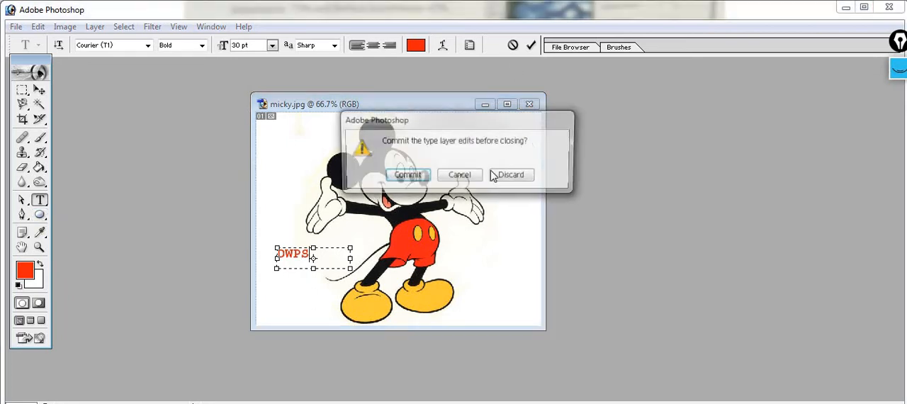
left_click(460, 174)
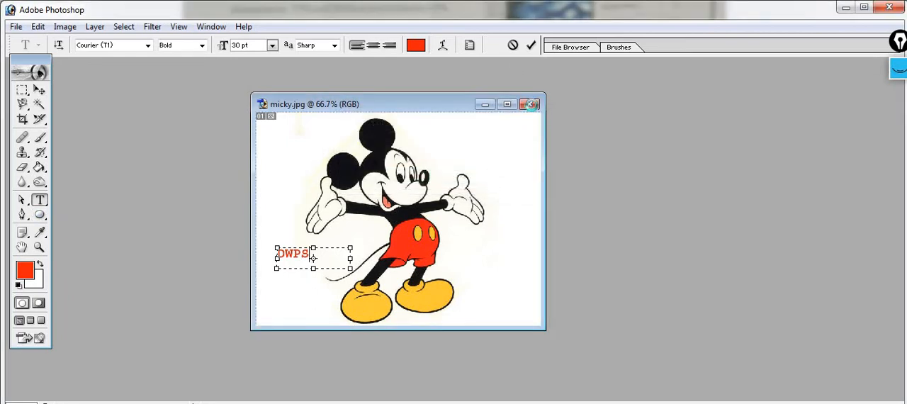
left_click(532, 107)
left_click(515, 174)
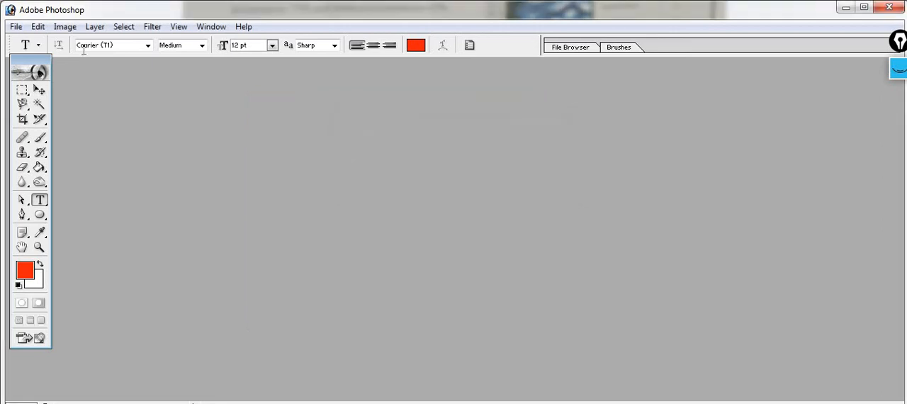
Step: Create a white 1366 × 1366 pixel RGB document at 72 pixels/inch and place its window near the middle of the workspace
left_click(16, 26)
left_click(71, 43)
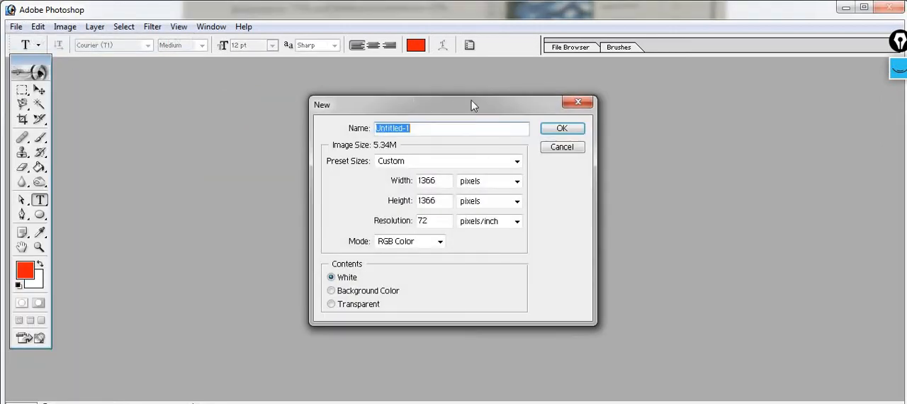
left_click(544, 132)
left_click_drag(262, 75, 443, 69)
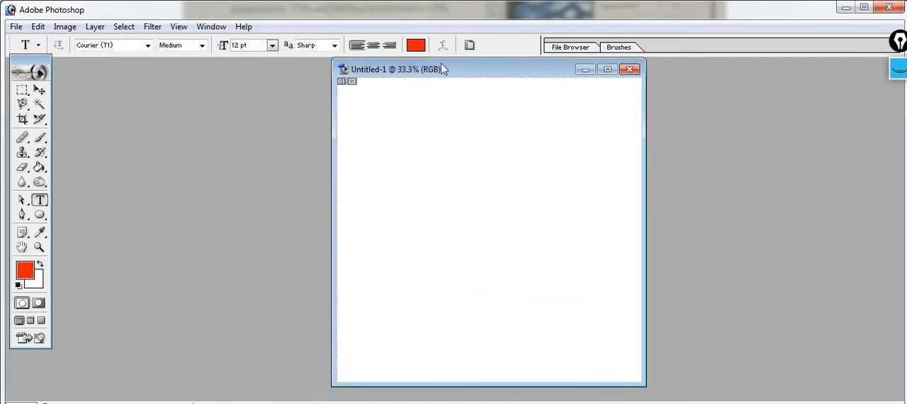
Step: Draw a red five-sided shape with the Polygon tool and move it close to the middle of the canvas
left_click(40, 216)
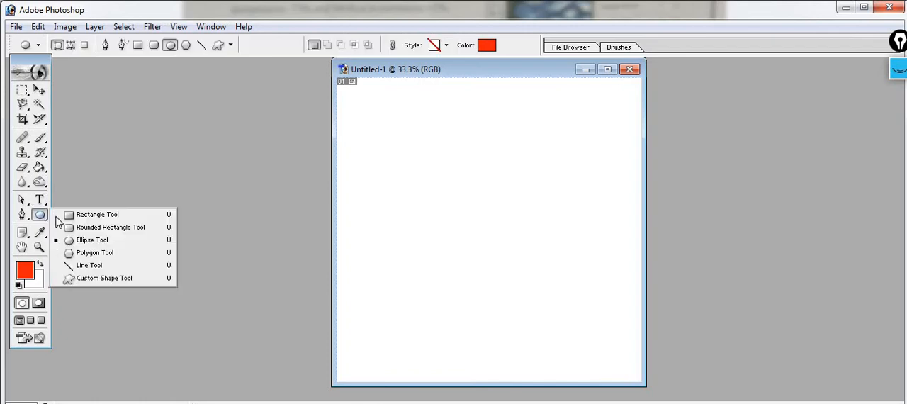
left_click(96, 255)
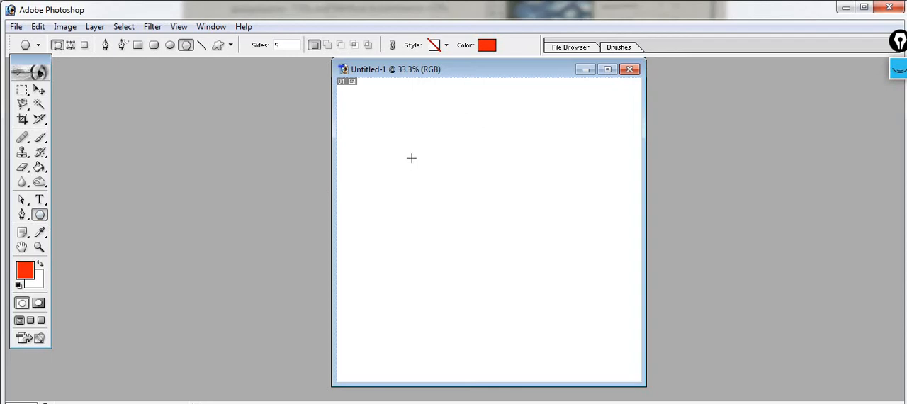
mouse_move(448, 189)
left_mouse_down()
mouse_move(470, 213)
mouse_move(465, 185)
left_mouse_up()
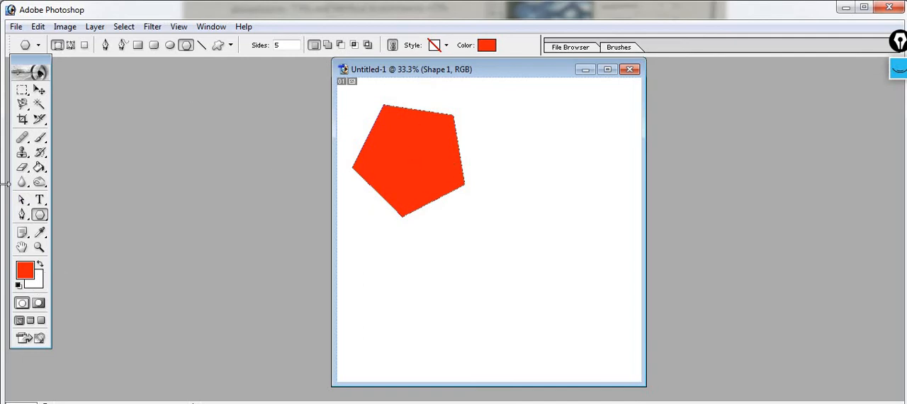
left_click(39, 90)
left_click_drag(416, 153, 486, 202)
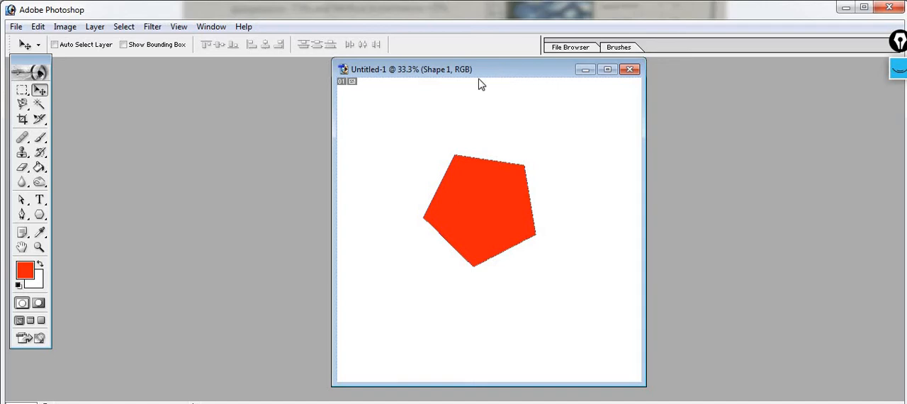
left_click_drag(499, 77, 411, 84)
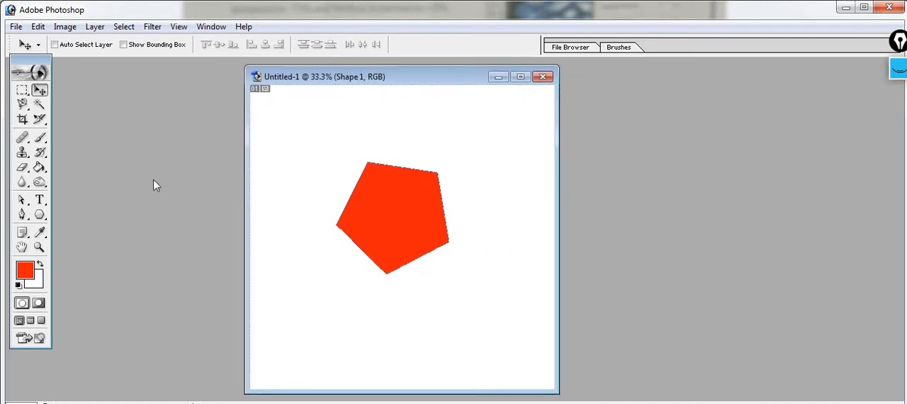
Step: Select the Custom Shape tool and examine its sizing options
left_click(39, 214)
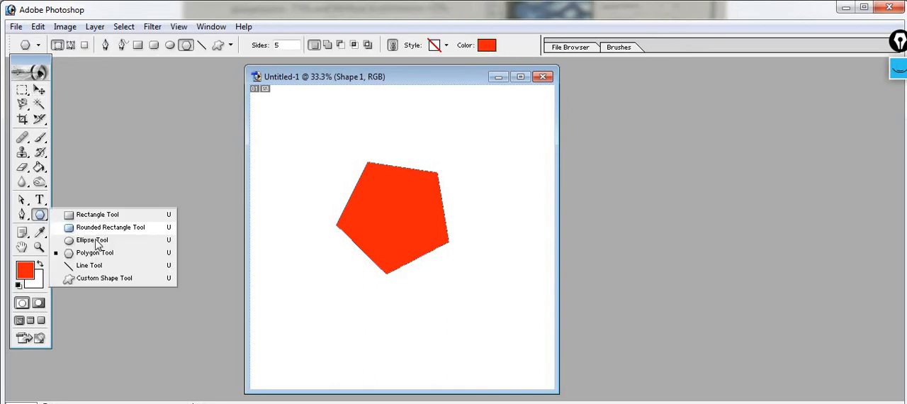
left_click(113, 278)
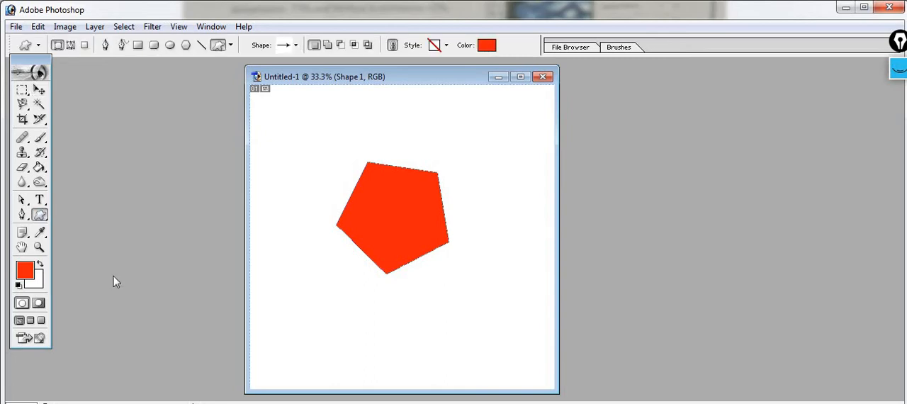
left_click(231, 46)
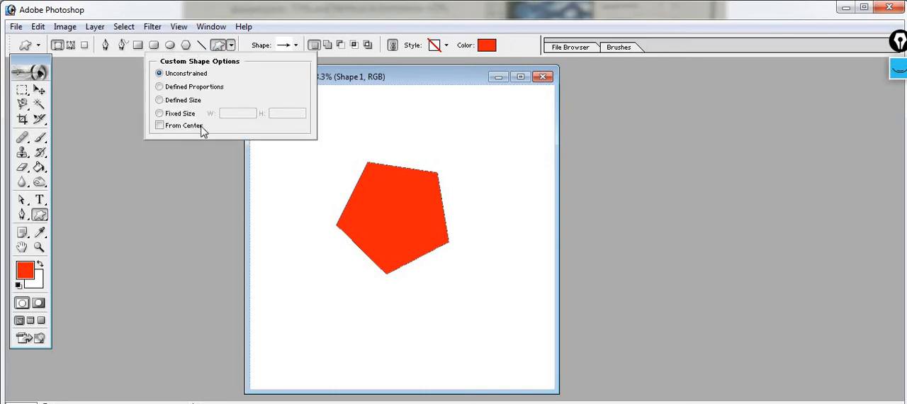
left_click(271, 265)
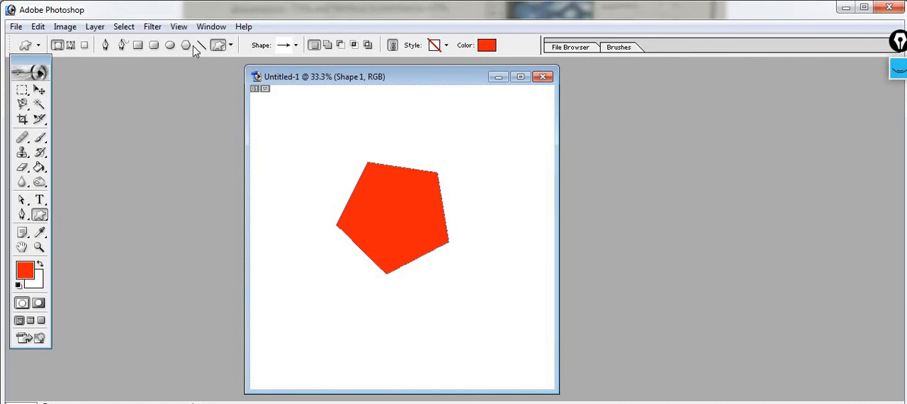
Step: Draw a red, nearly circular shape with the Ellipse tool and move it directly below the pentagon
left_click(170, 45)
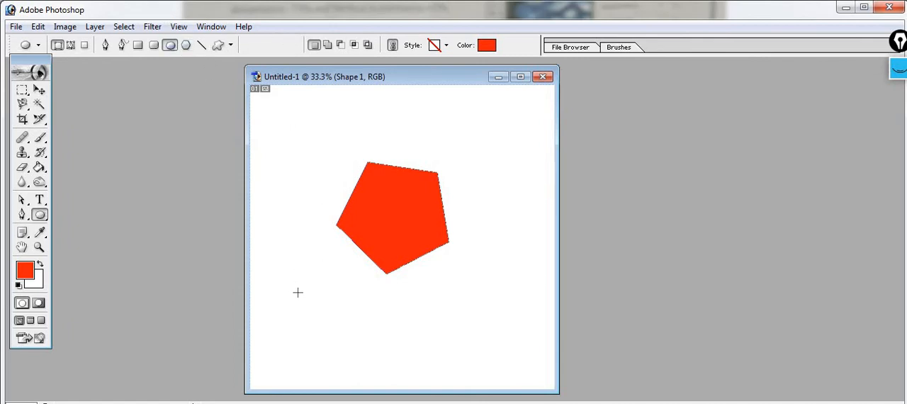
left_click_drag(298, 292, 389, 377)
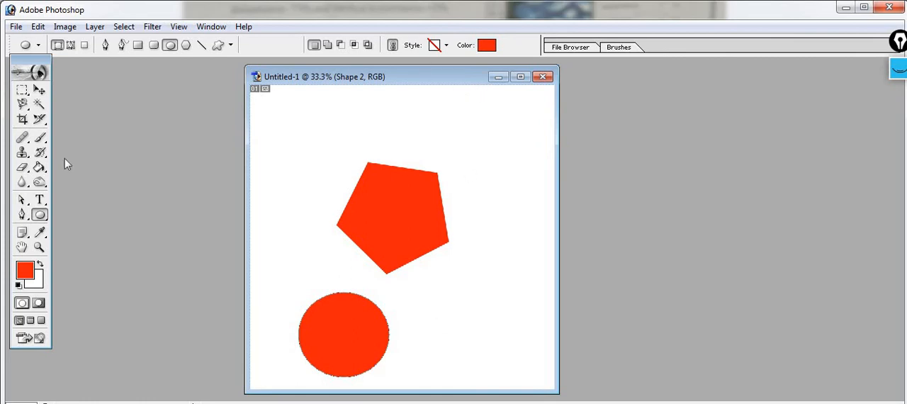
right_click(47, 218)
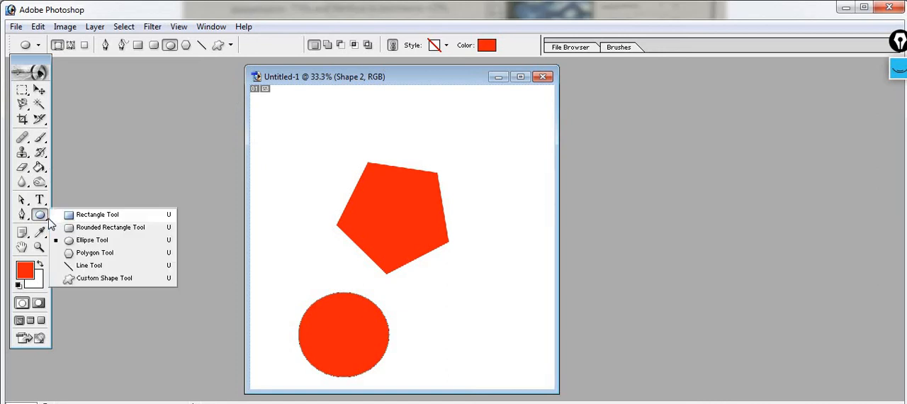
left_click(41, 214)
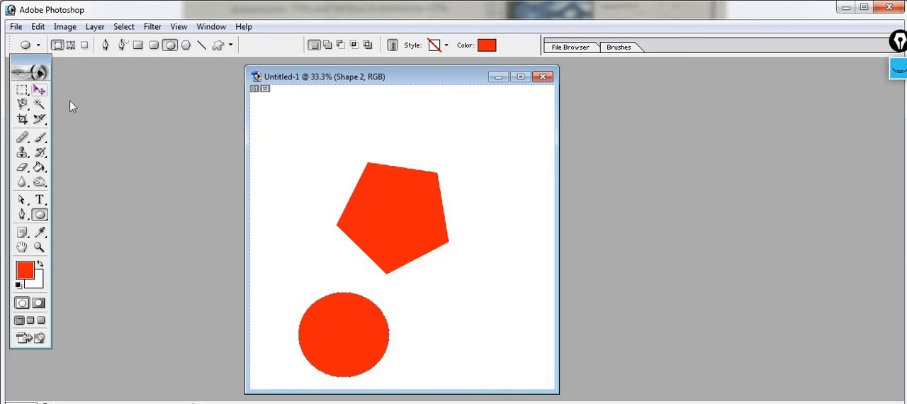
left_click(39, 90)
left_click_drag(390, 192, 403, 201)
mouse_move(393, 316)
left_mouse_down()
mouse_move(396, 308)
mouse_move(387, 315)
left_mouse_up()
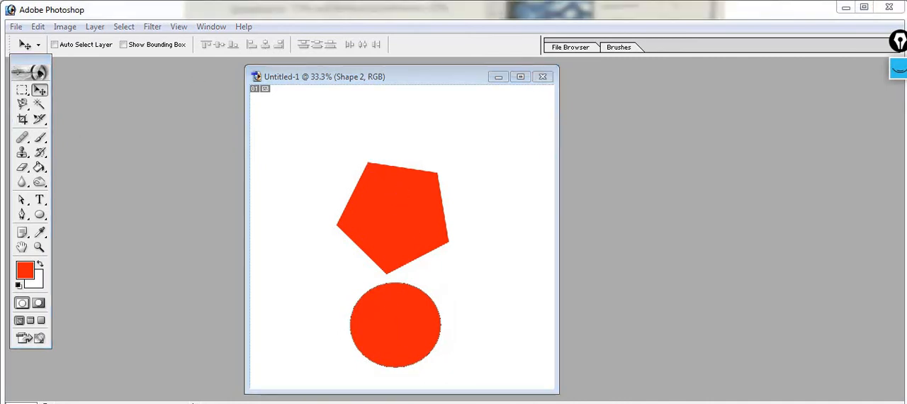
Step: Use the Path Selection tool to select the red pentagon and move it upward and slightly right on the canvas
left_click(23, 202)
left_click(31, 209)
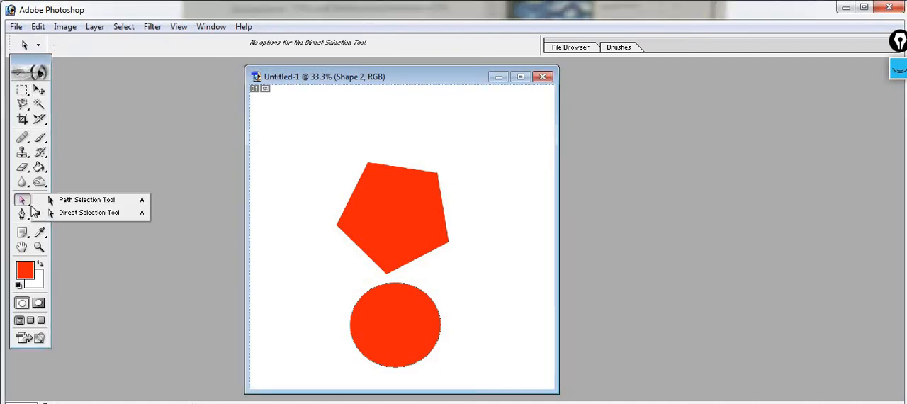
left_click(79, 202)
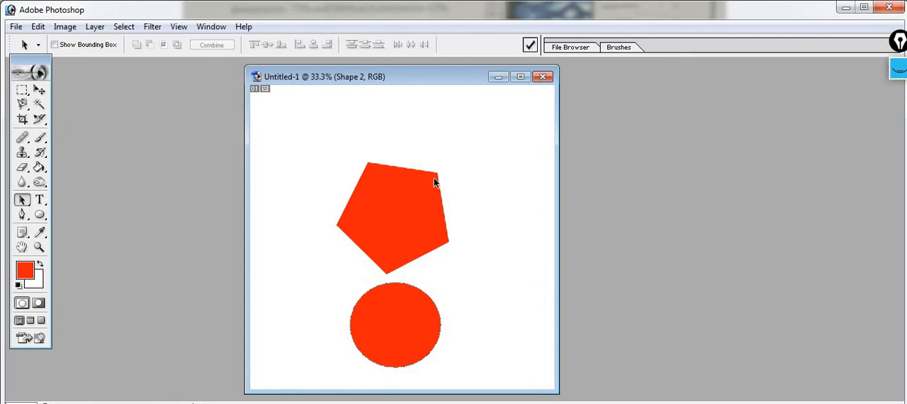
key("shift+a")
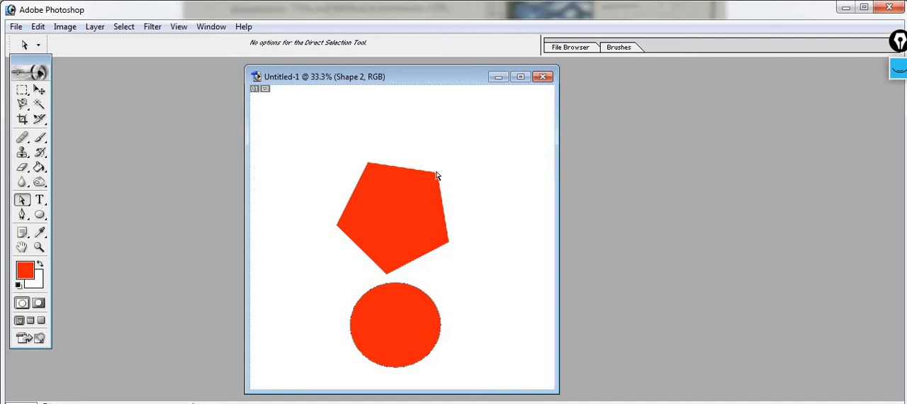
left_click(401, 210)
key("shift+a")
left_click_drag(441, 177, 443, 131)
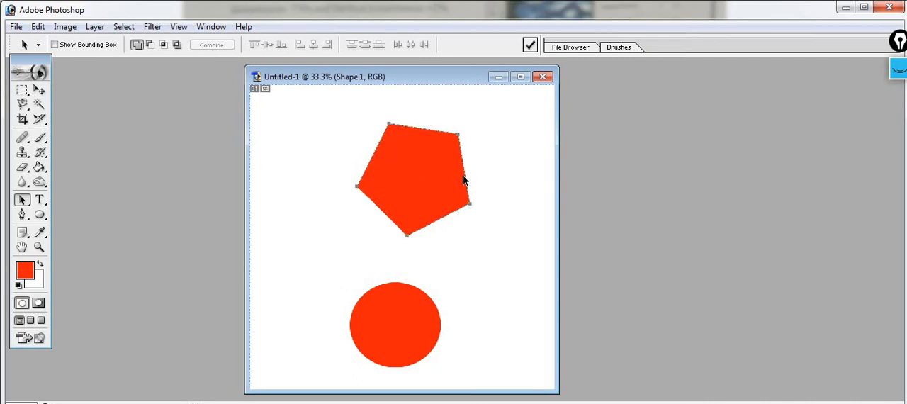
Step: Reshape the pentagon with the Direct Selection tool by moving its corner points, pulling one out into a point near the upper right
left_click_drag(469, 202, 424, 196)
key("shift+a")
key("shift+a")
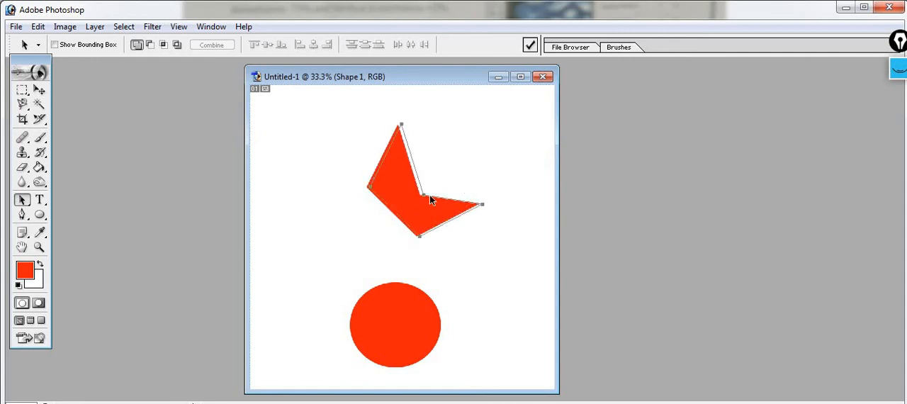
left_click_drag(485, 207, 506, 145)
key("shift+a")
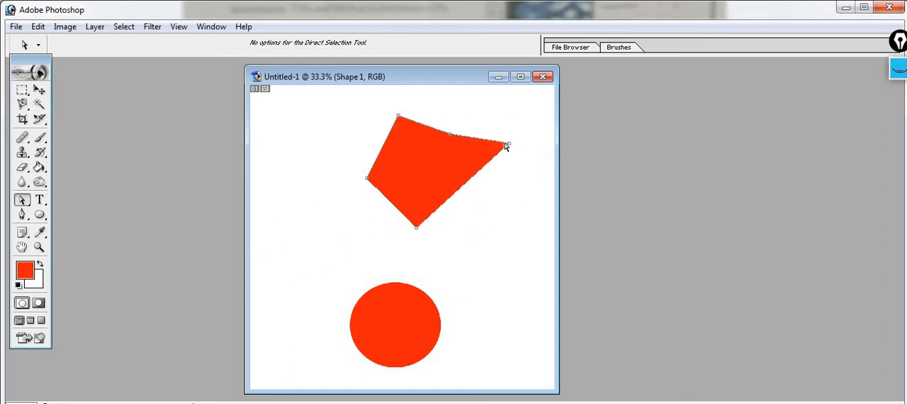
Step: Select the red circle's path and distort its right side into pointed upper and lower tips with the Direct Selection tool
left_click(419, 326)
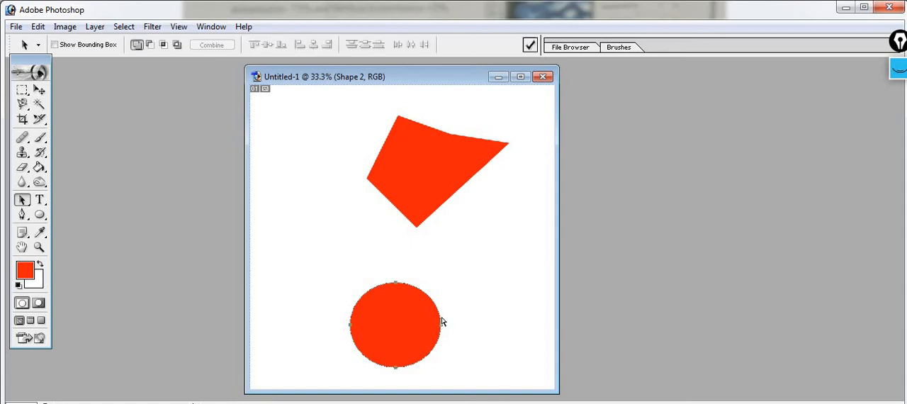
left_click_drag(446, 314, 466, 294)
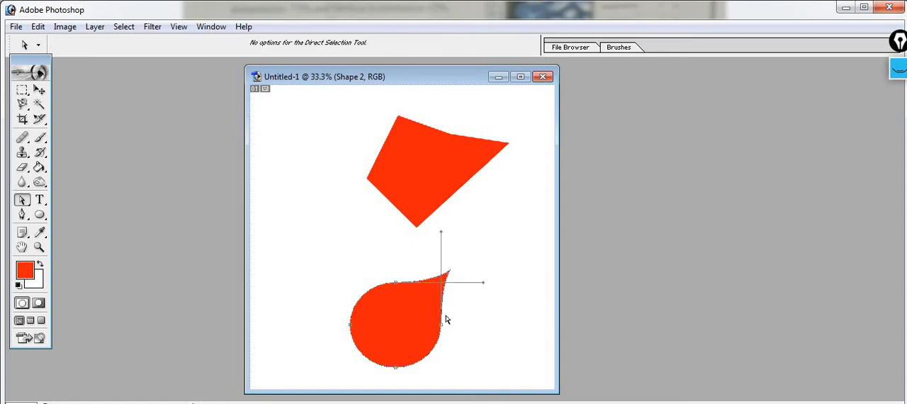
left_click_drag(441, 334, 491, 333)
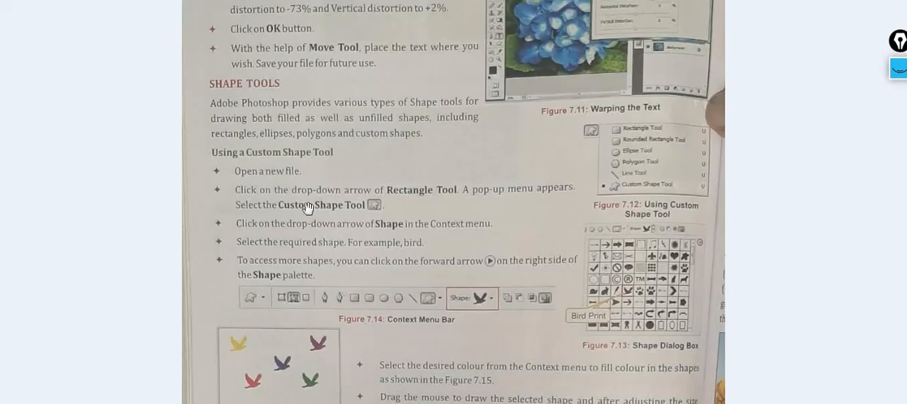
Step: Read the textbook on to the Viewing Tools section and close the Untitled-1 shapes document without saving
left_click_drag(462, 340, 460, 236)
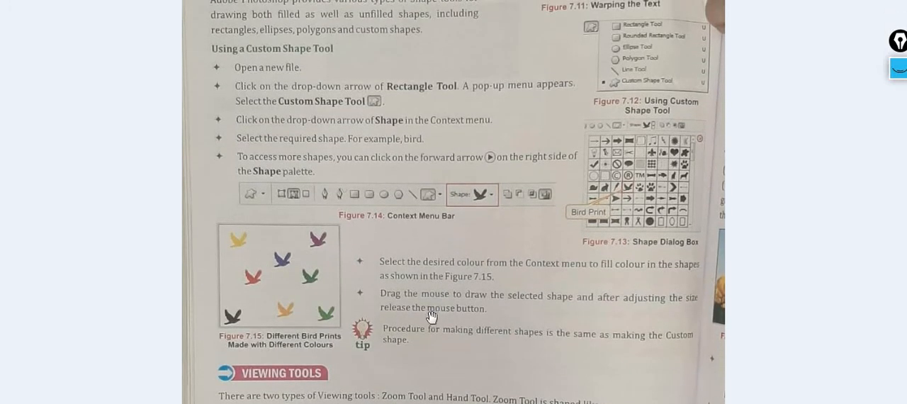
left_click_drag(434, 309, 435, 205)
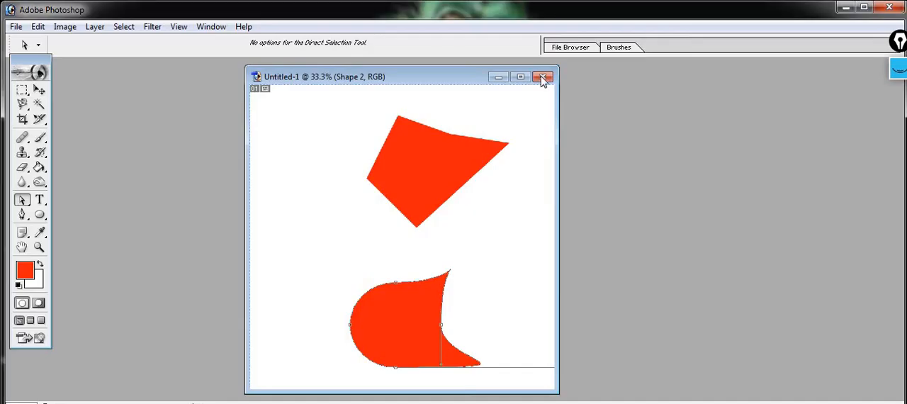
left_click(543, 76)
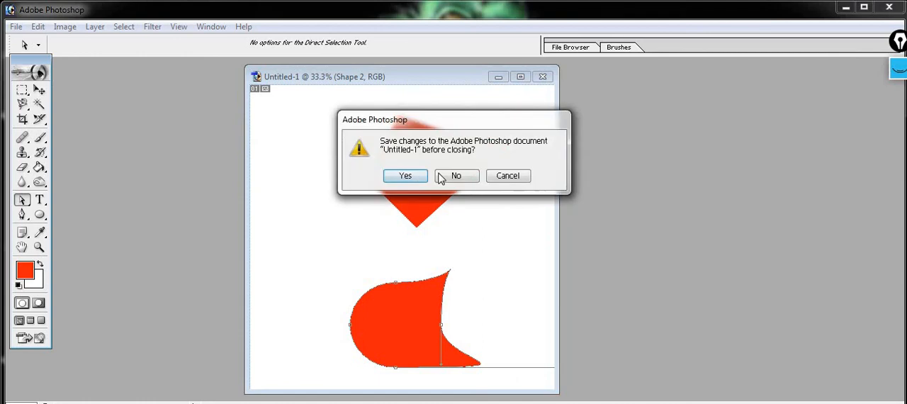
left_click(439, 174)
Step: Open tom jerry.jpg from the photo folder and place its window near the middle of the workspace
double_click(234, 182)
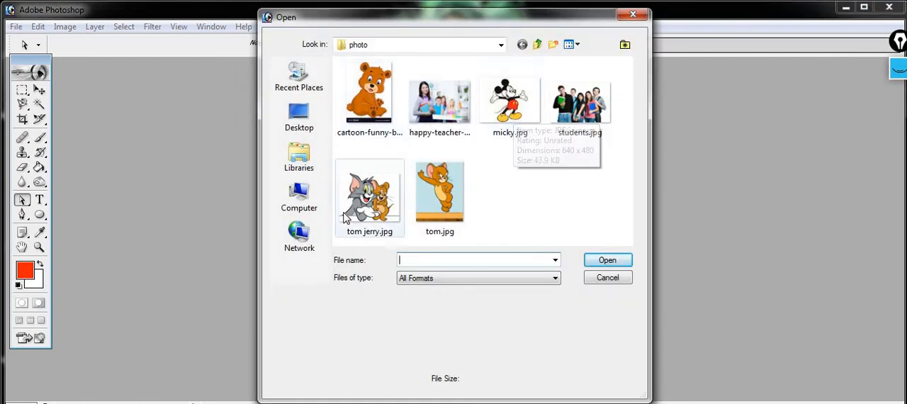
left_click(369, 195)
left_click(598, 262)
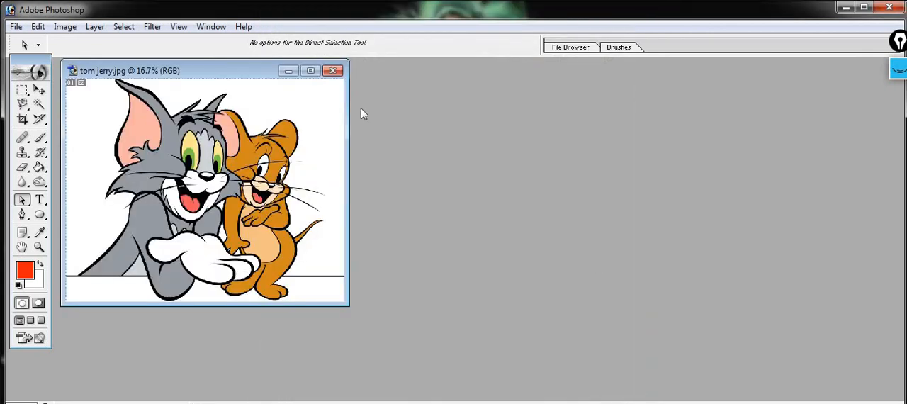
left_click_drag(242, 72, 460, 112)
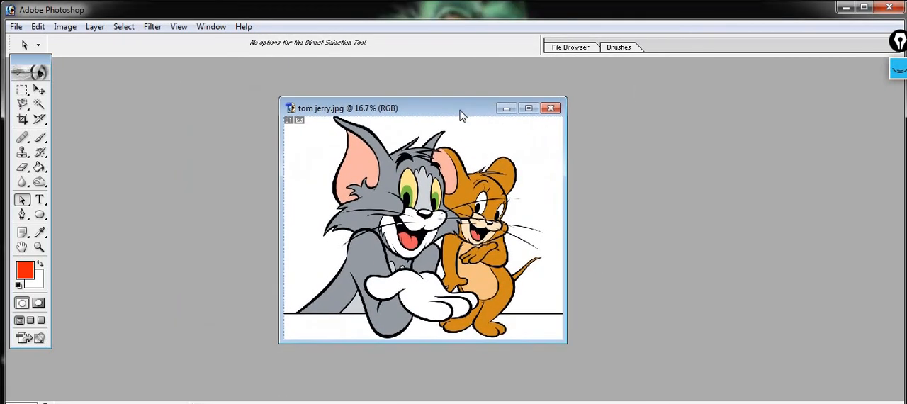
Step: Zoom the cartoon picture in and out repeatedly without the Zoom tool, ending at 16.7% magnification
key("ctrl+plus")
key("ctrl+plus")
key("ctrl+plus")
key("ctrl+plus")
key("ctrl+plus")
key("ctrl+plus")
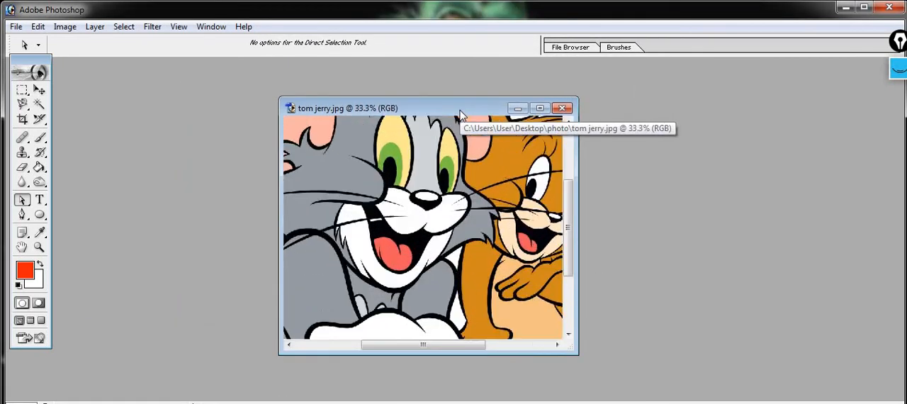
key("ctrl+minus")
key("ctrl+minus")
key("ctrl+minus")
key("ctrl+minus")
key("ctrl+minus")
key("ctrl+minus")
key("ctrl+minus")
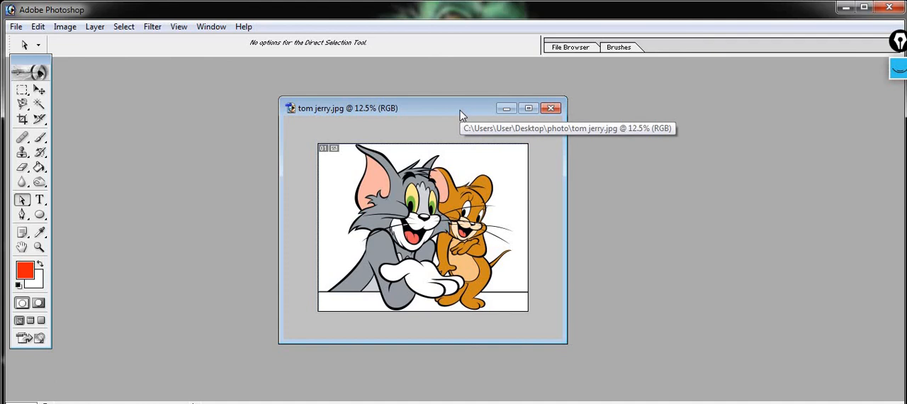
key("ctrl+minus")
key("ctrl+minus")
key("ctrl+plus")
key("ctrl+plus")
key("ctrl+plus")
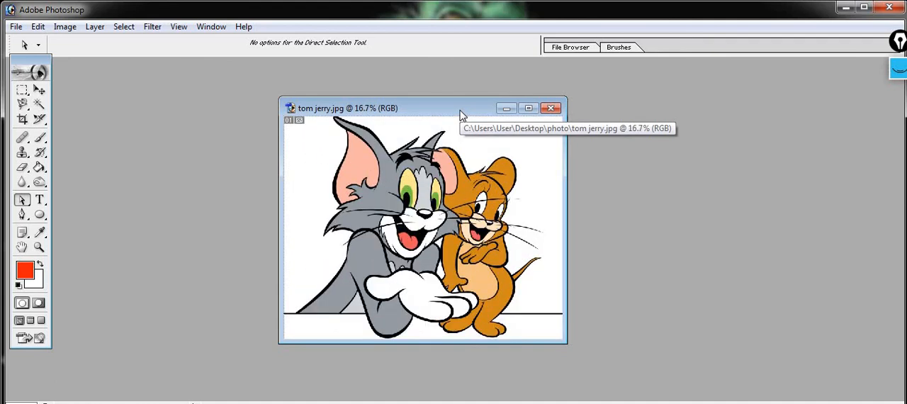
Step: Magnify the cat's ear to 100% with the Zoom tool, and return the picture to 16.7%
left_click(39, 248)
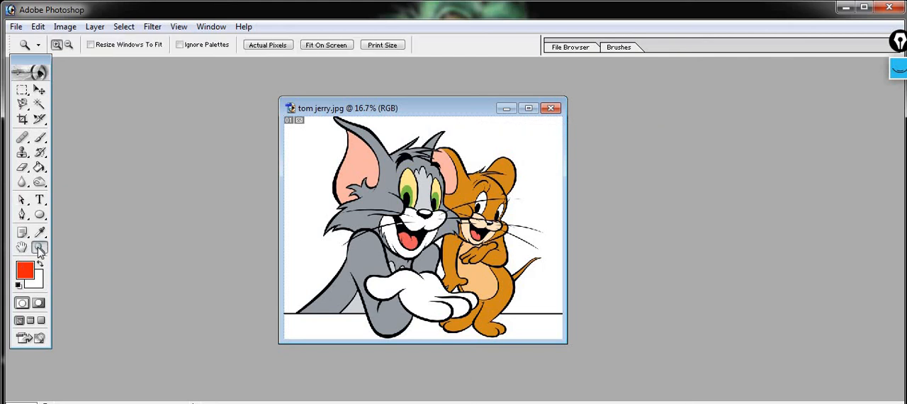
left_click(396, 206)
left_click(396, 206)
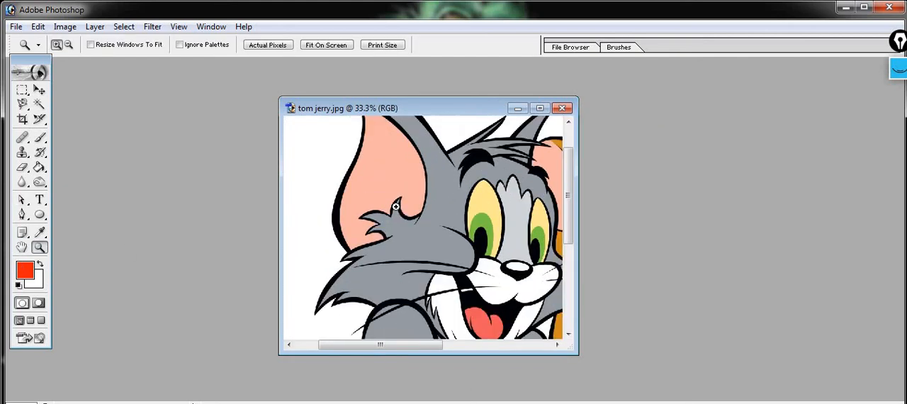
left_click(396, 224)
left_click(441, 237)
left_click(443, 238)
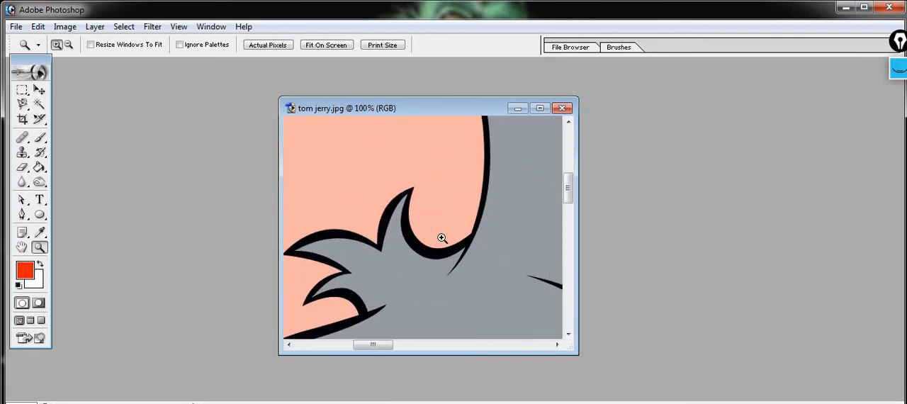
key("ctrl+minus")
key("ctrl+minus")
key("ctrl+minus")
key("ctrl+minus")
key("ctrl+minus")
key("ctrl+minus")
key("ctrl+minus")
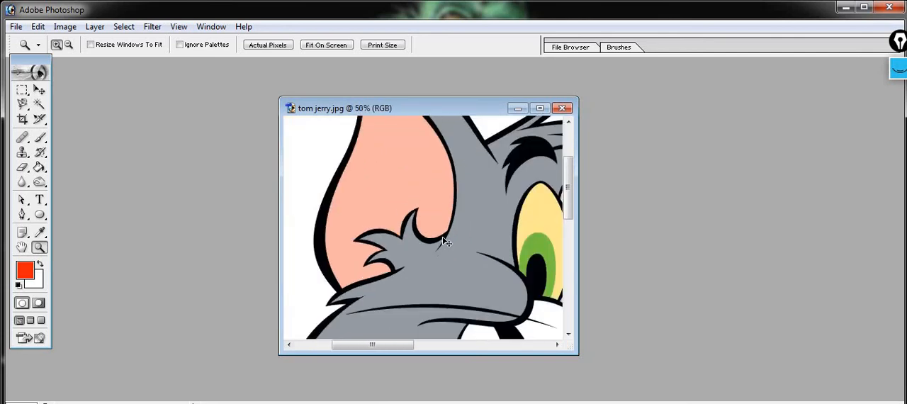
key("ctrl+plus")
key("ctrl+plus")
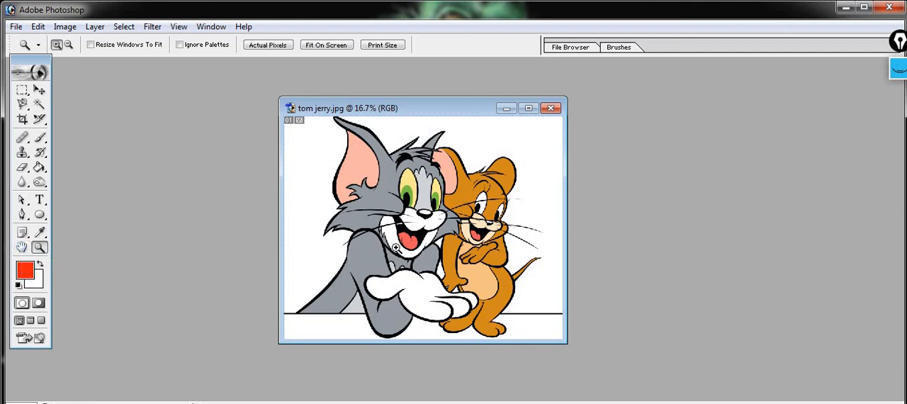
Step: Magnify the area around the cat's mouth to 66.7% with the Zoom tool
key("alt")
key("alt")
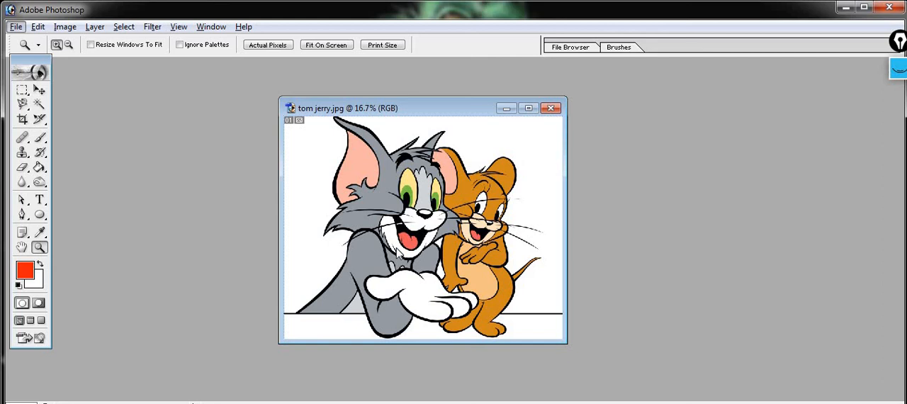
left_click(399, 244)
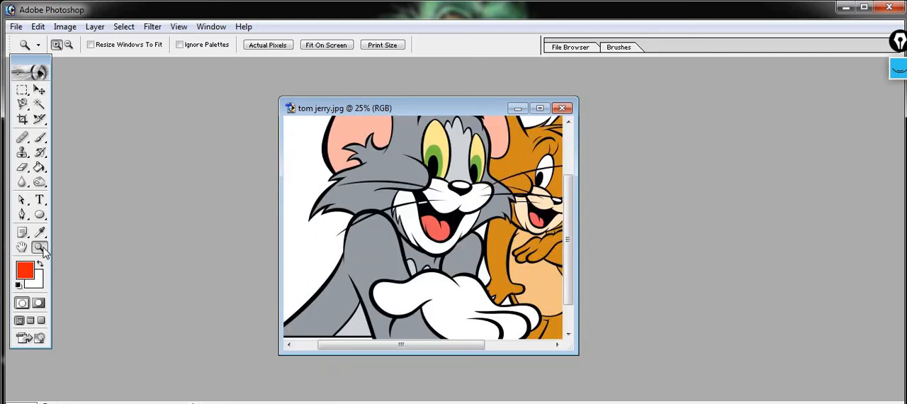
left_click_drag(366, 279, 475, 186)
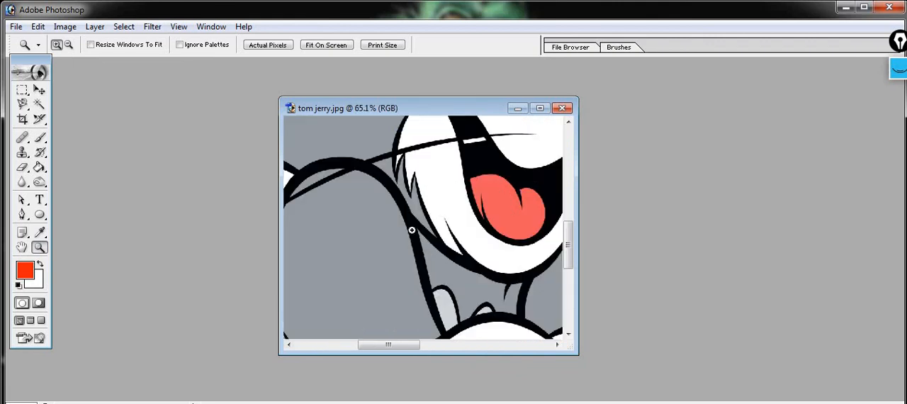
left_click(453, 205)
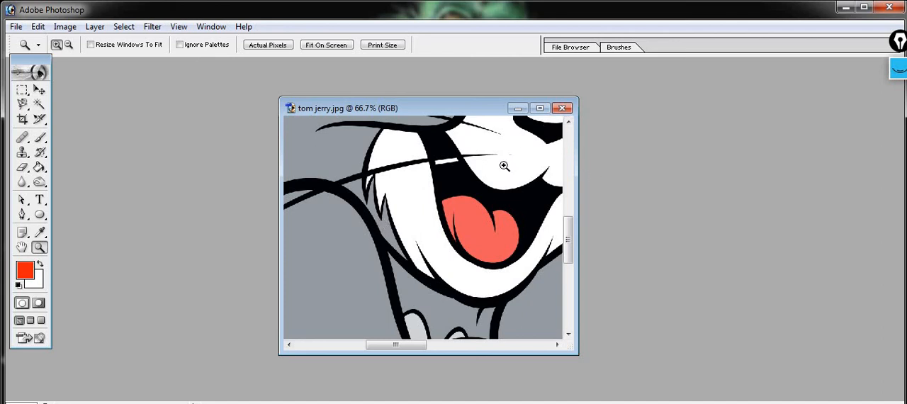
Step: Pan the magnified picture with the Hand tool until the cat's eyes and nose are in view
left_click(22, 249)
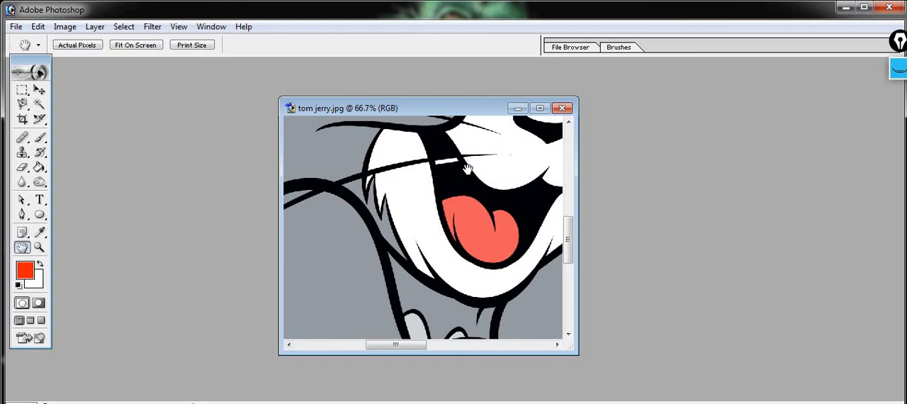
left_click_drag(468, 170, 411, 254)
left_click_drag(454, 118, 409, 234)
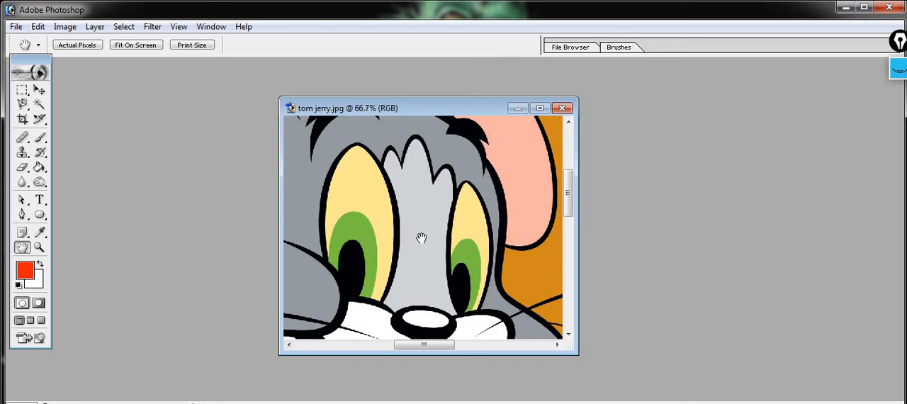
left_click_drag(420, 316, 443, 187)
left_click_drag(451, 123, 435, 277)
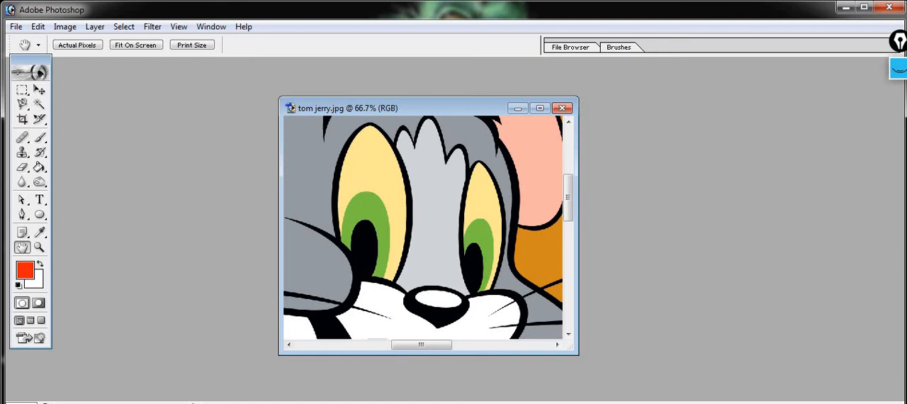
Step: Select the pale yellow area of the cat's larger eye with the Magic Wand at tolerance 32
left_click(39, 105)
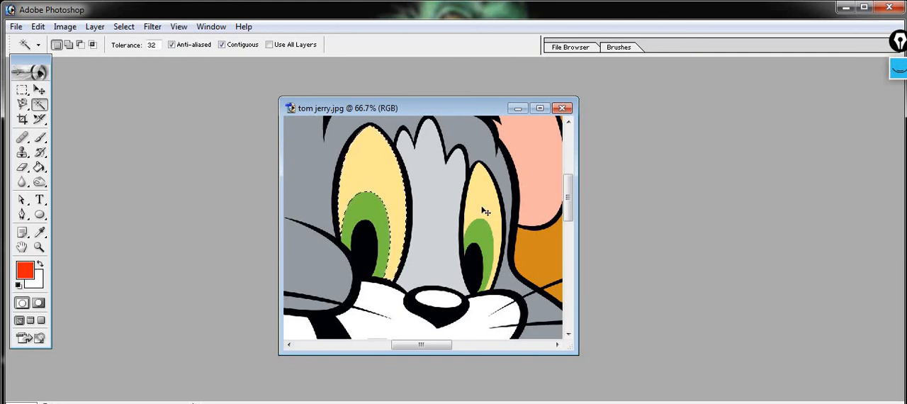
key("alt")
key("alt")
left_click(386, 186)
Step: Set the foreground color to yellow-orange F6C20C and choose the Brush tool
left_click(26, 272)
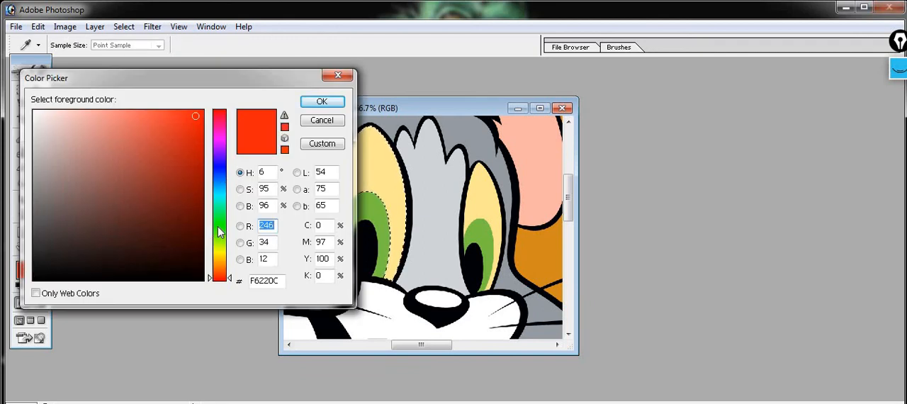
left_click_drag(225, 260, 222, 259)
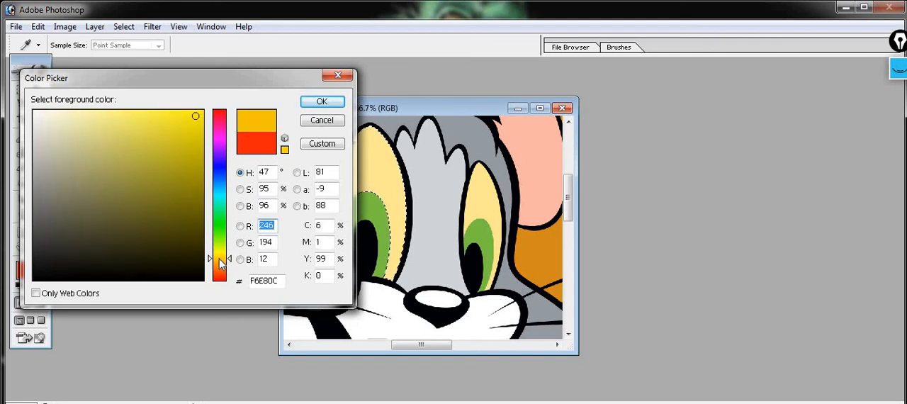
left_click(322, 103)
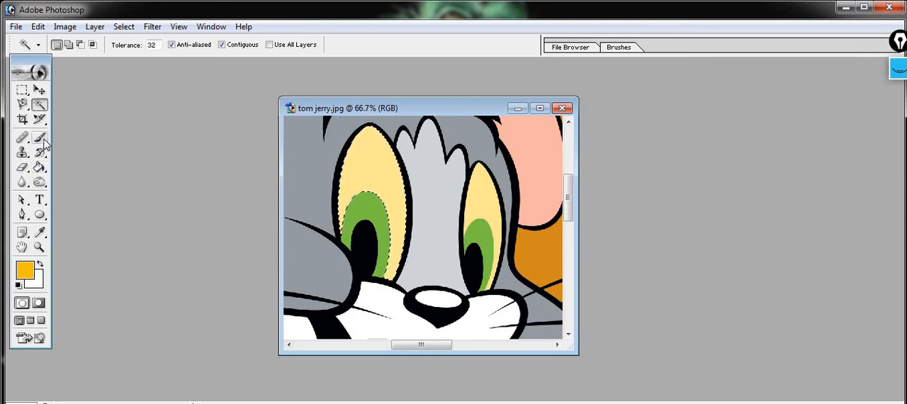
left_click(40, 137)
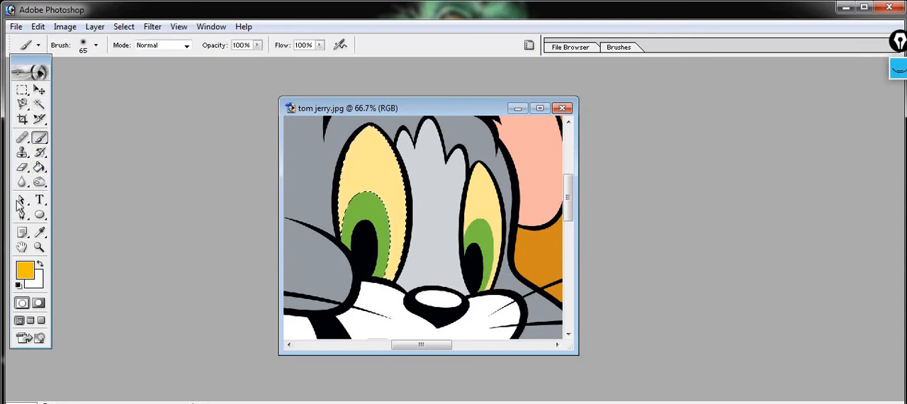
Step: Choose the soft round 100-pixel brush and paint the selected area of the cat's larger eye yellow-orange
right_click(43, 141)
left_click(74, 137)
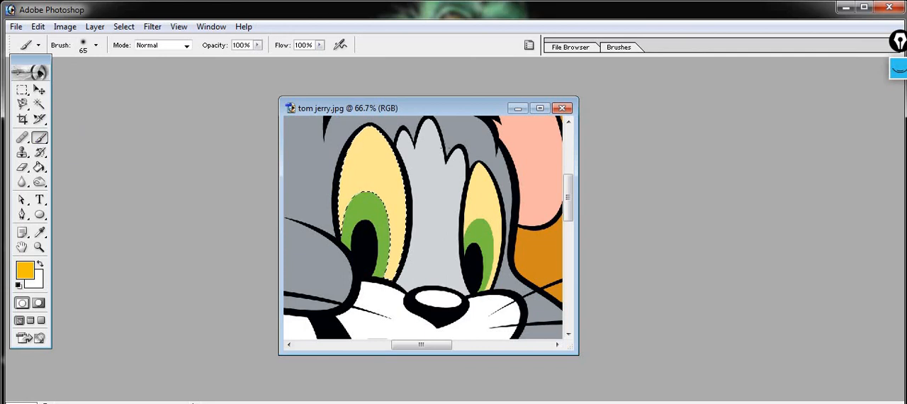
left_click(96, 45)
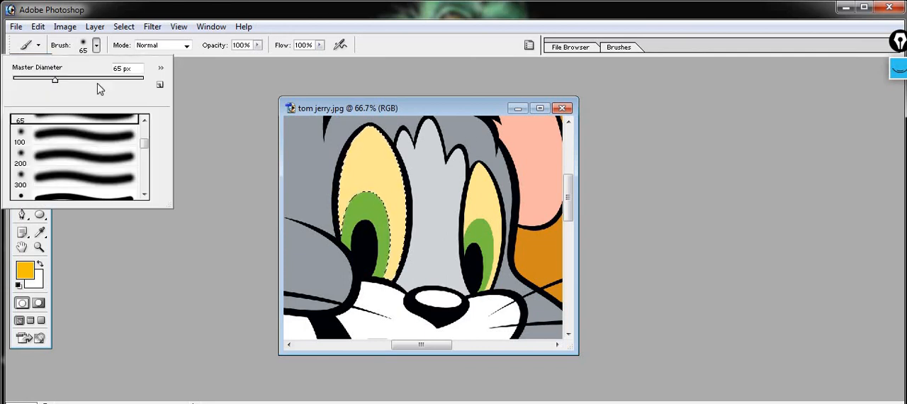
left_click(78, 153)
double_click(83, 134)
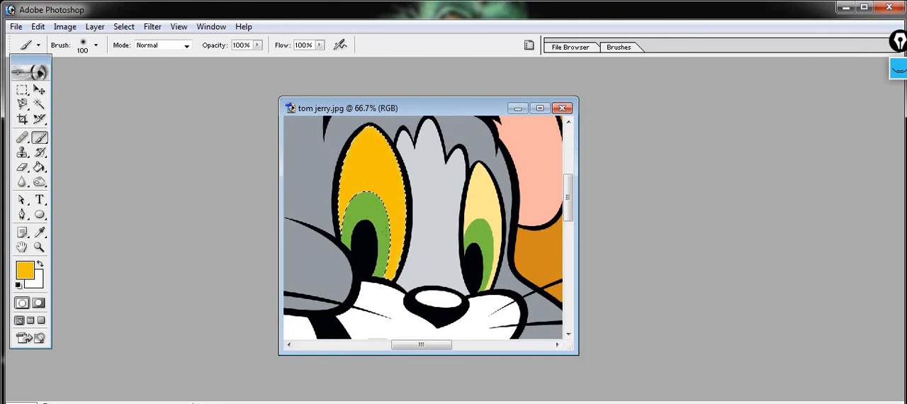
Step: Select the pale yellow area of the cat's smaller eye with the Magic Wand and paint it yellow-orange with the Brush
left_click(42, 103)
left_click(480, 196)
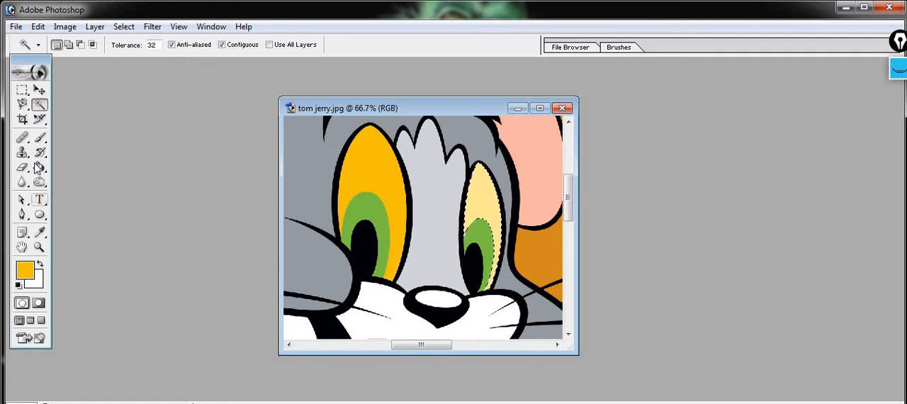
left_click(39, 138)
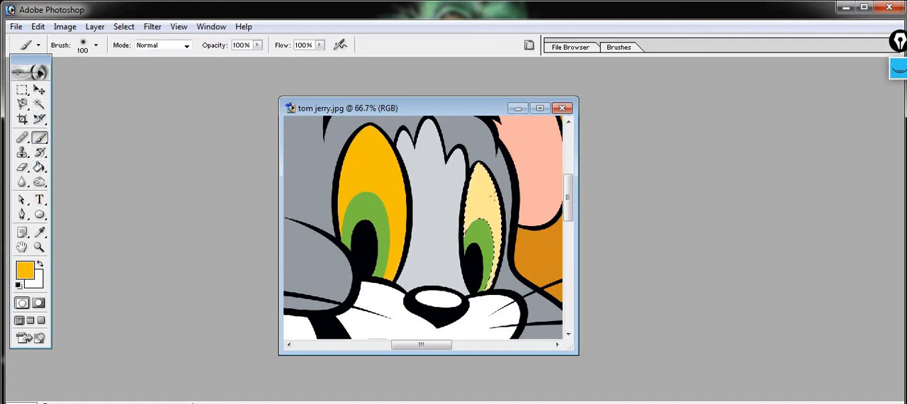
mouse_move(489, 213)
left_mouse_down()
mouse_move(470, 134)
mouse_move(481, 225)
left_mouse_up()
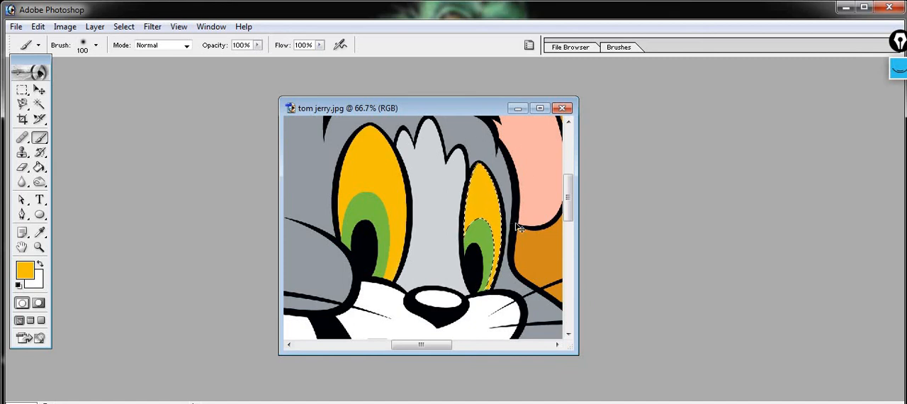
Step: Zoom out to 16.7% to view the whole picture with both recolored eyes
key("ctrl+minus")
key("ctrl+minus")
key("ctrl+minus")
key("ctrl+minus")
key("ctrl+minus")
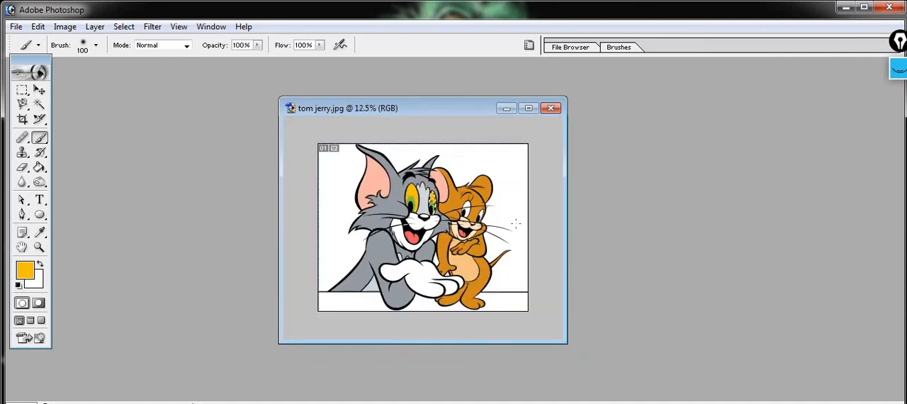
key("ctrl+plus")
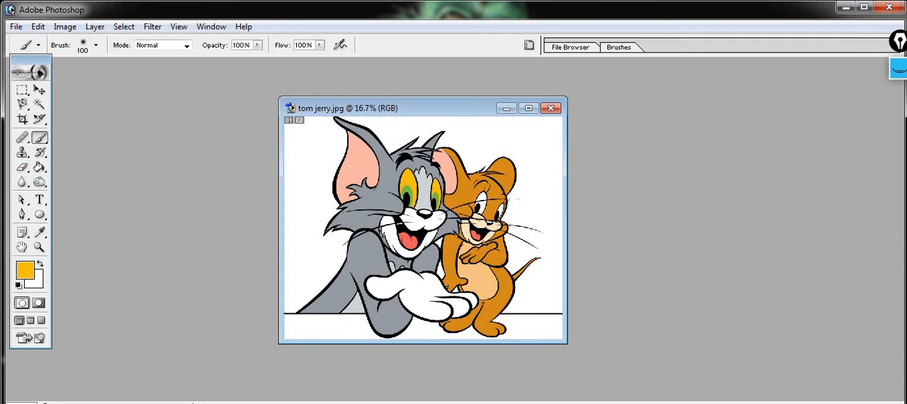
Step: Minimize the open windows to show the desktop
key("super+d")
key("super+d")
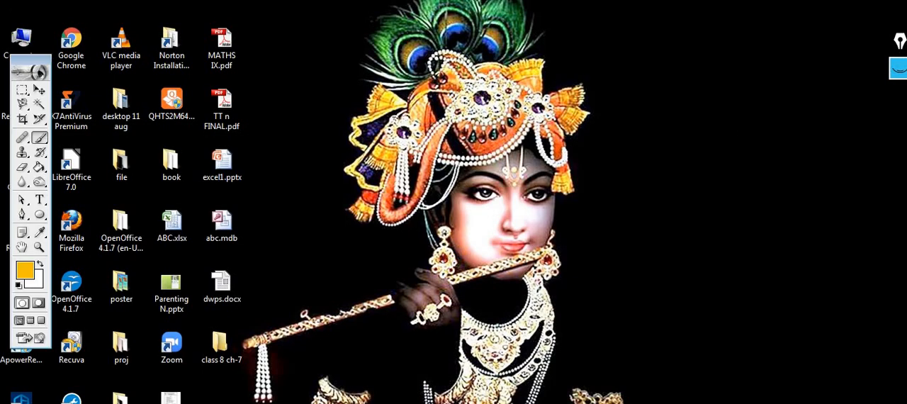